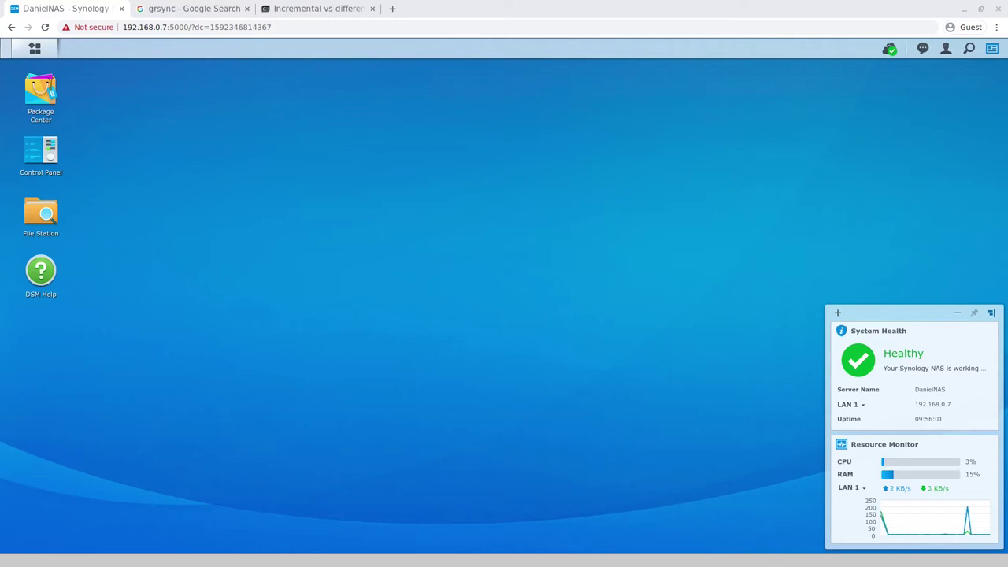
- Switch from the DanielNAS DSM tab to the 'Incremental vs differential' backup article tab
click(347, 6)
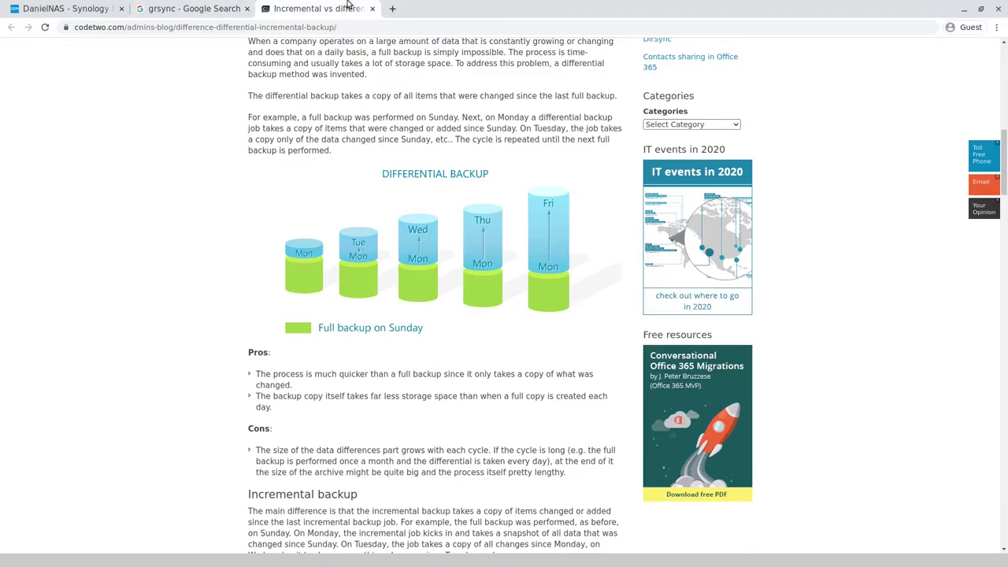
- In a new tab, Google the author's name plus 'github' and open their GitHub profile
key(ctrl+t)
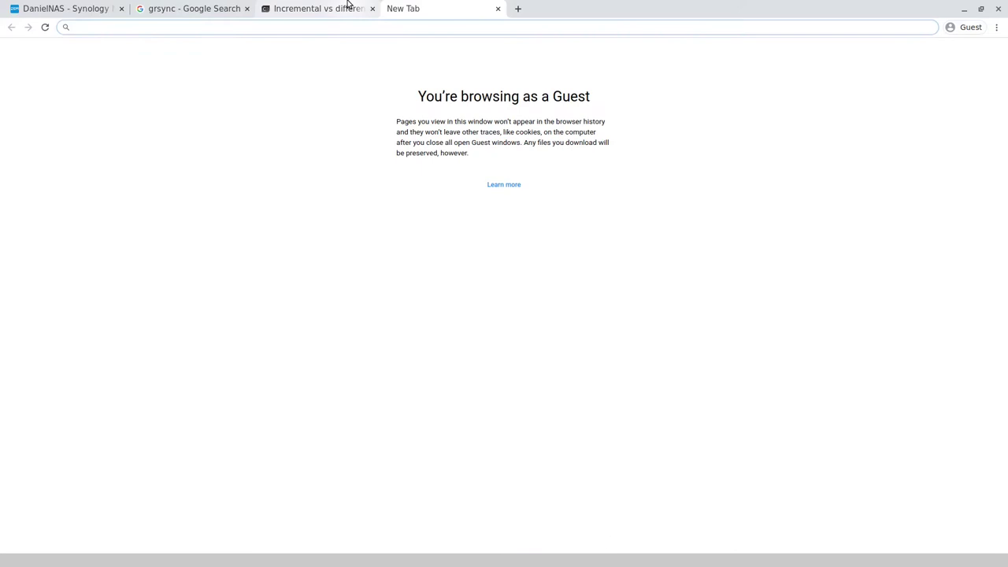
text(daniel)
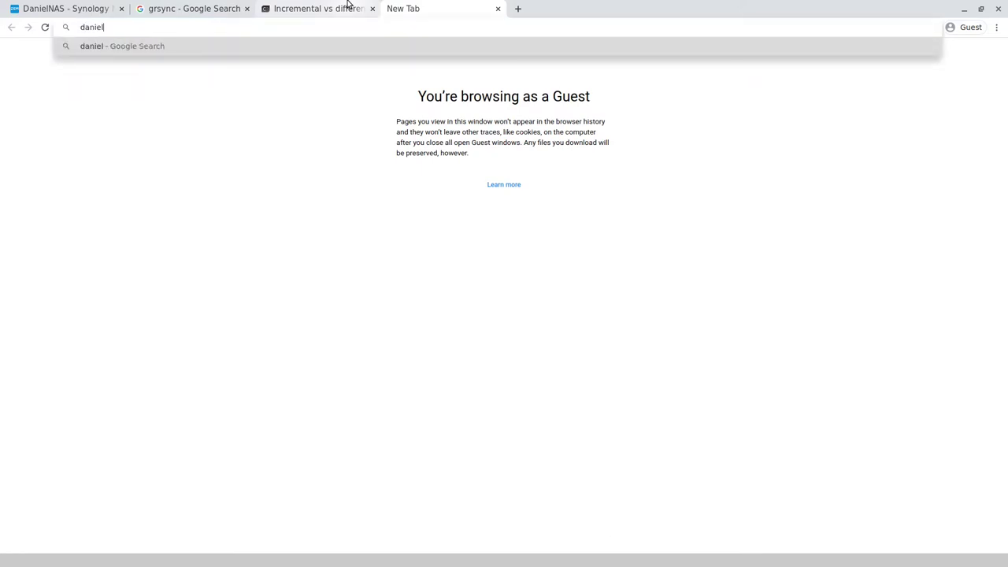
text( rosehill github)
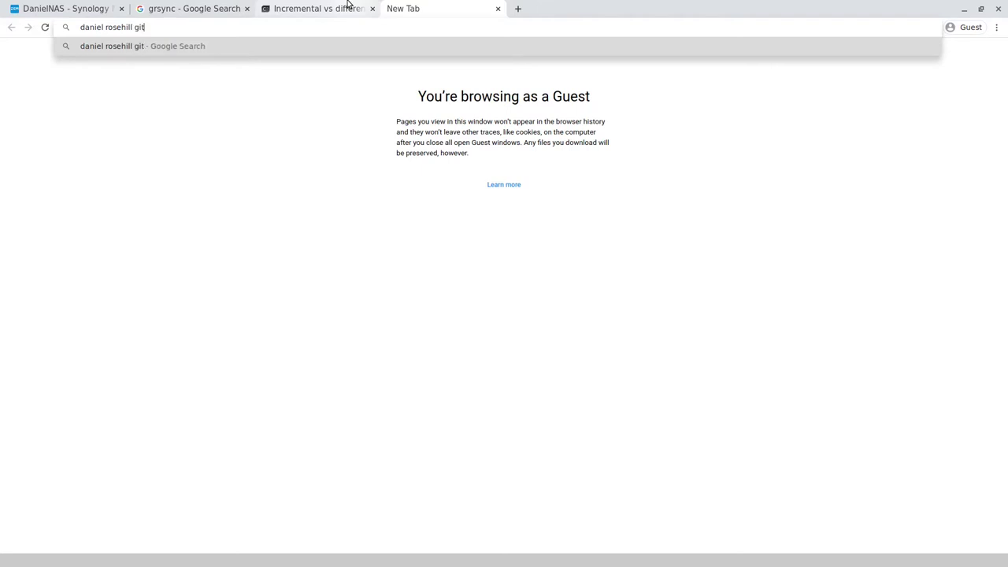
key(Return)
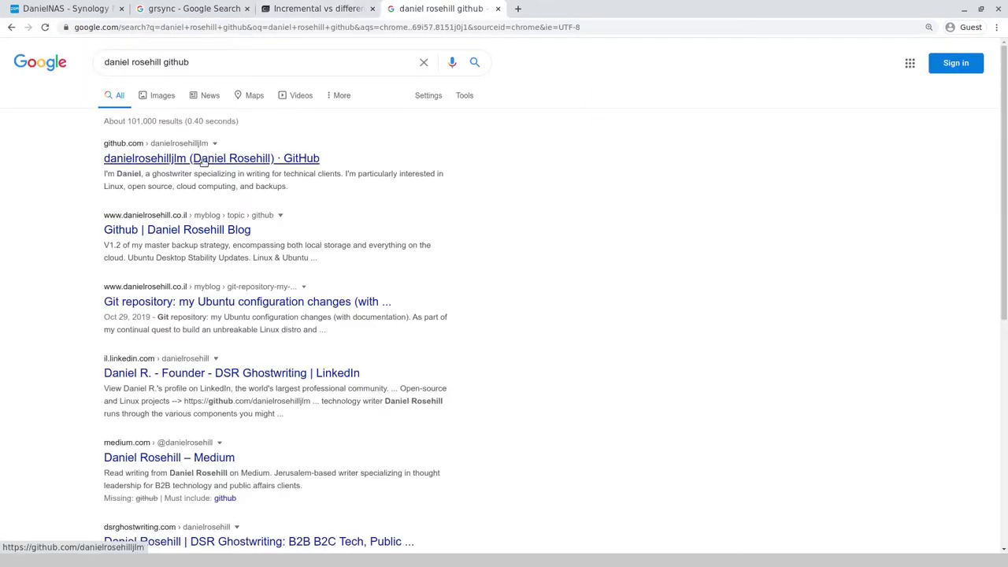
click(211, 158)
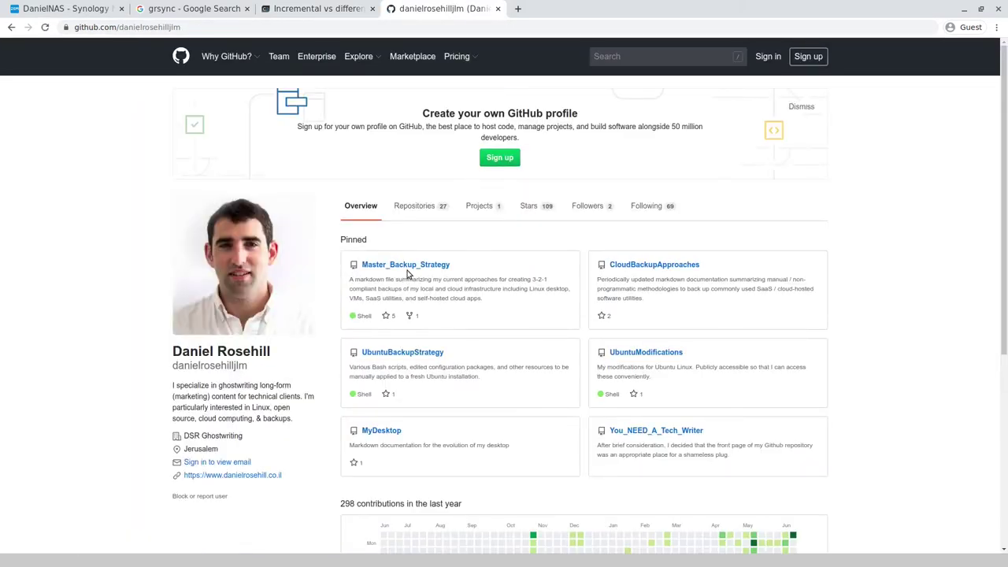
- Open the pinned Master_Backup_Strategy repo and scroll to its 'Part 1: Desktop' diagram
click(406, 267)
scroll(798, 267, down, 9)
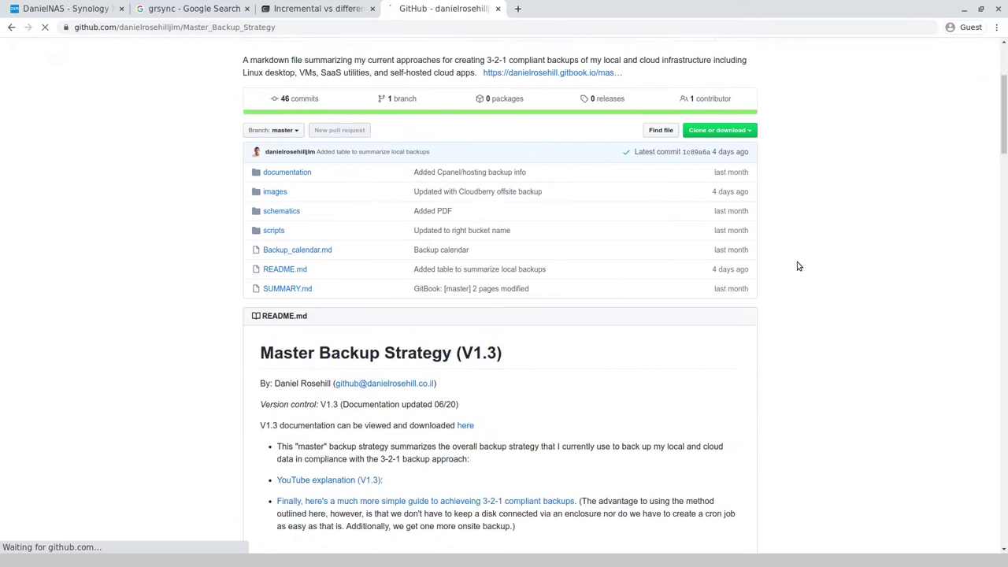
scroll(797, 267, down, 3)
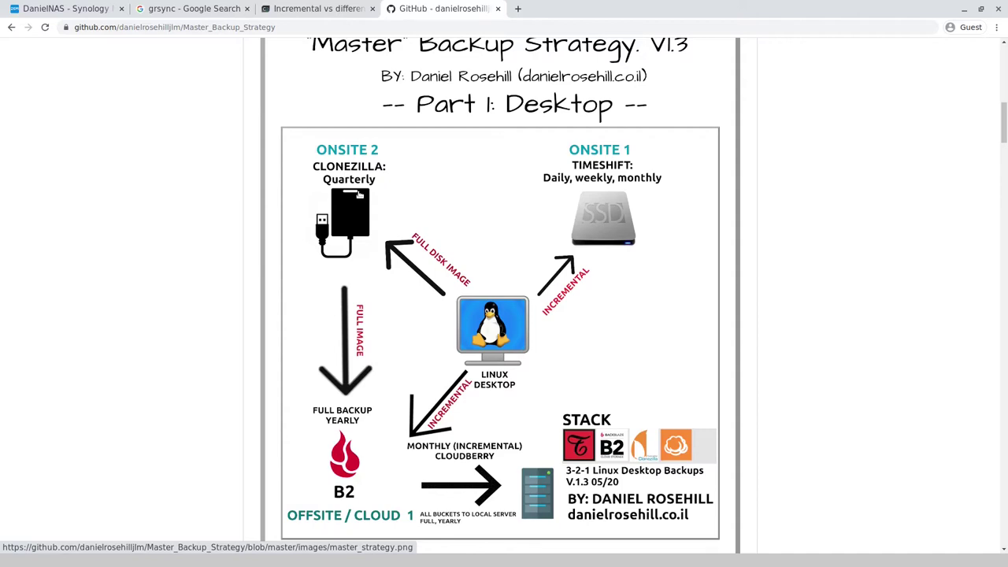
- Return to the CodeTwo article and scroll down to the Incremental backup section and diagram
click(319, 8)
scroll(299, 331, up, 10)
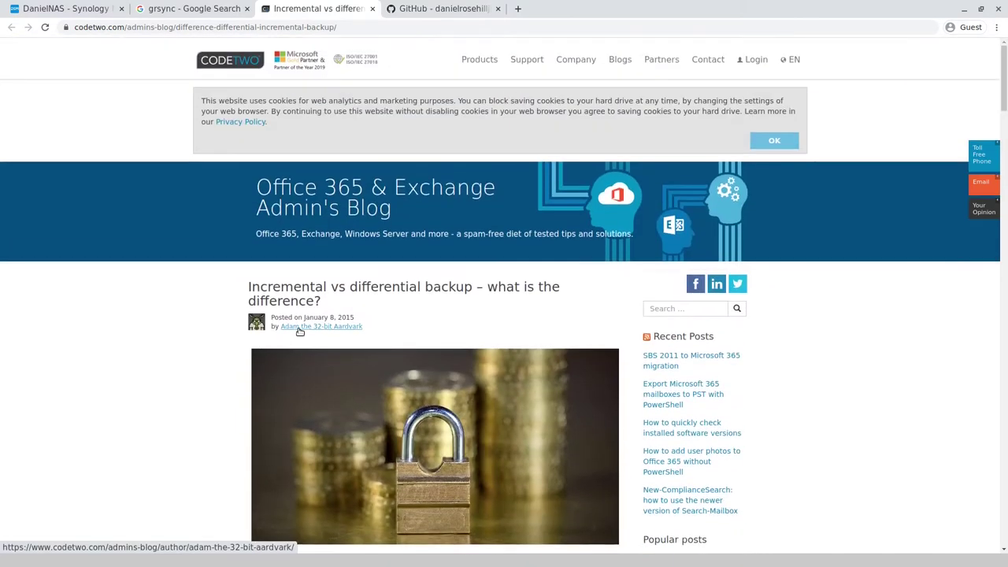
scroll(157, 312, down, 5)
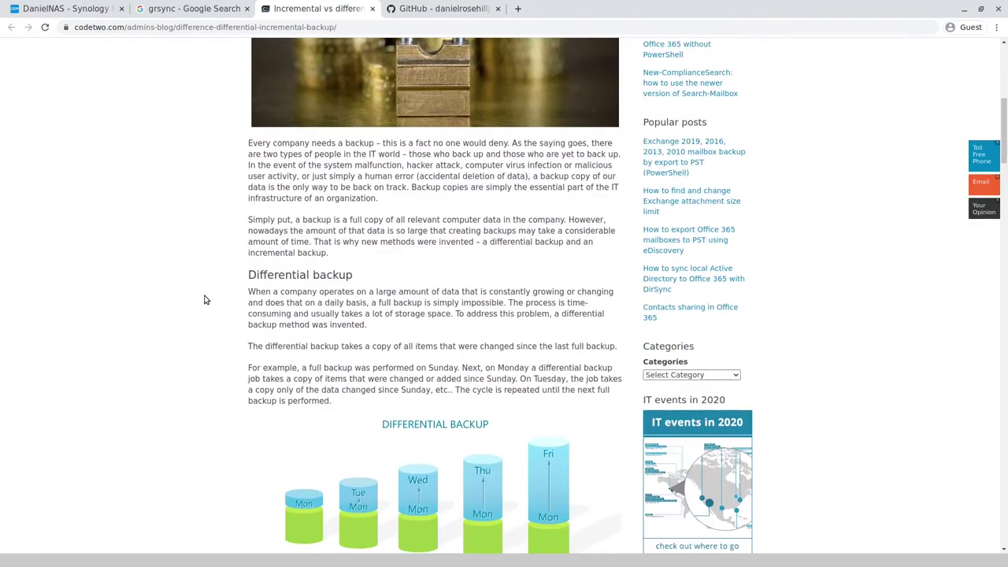
scroll(205, 297, down, 2)
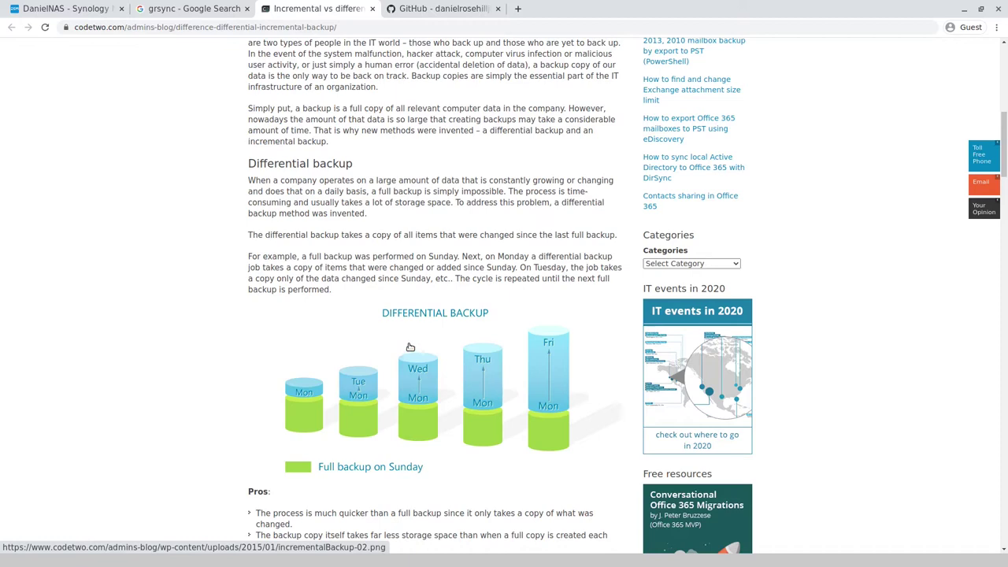
scroll(409, 347, down, 5)
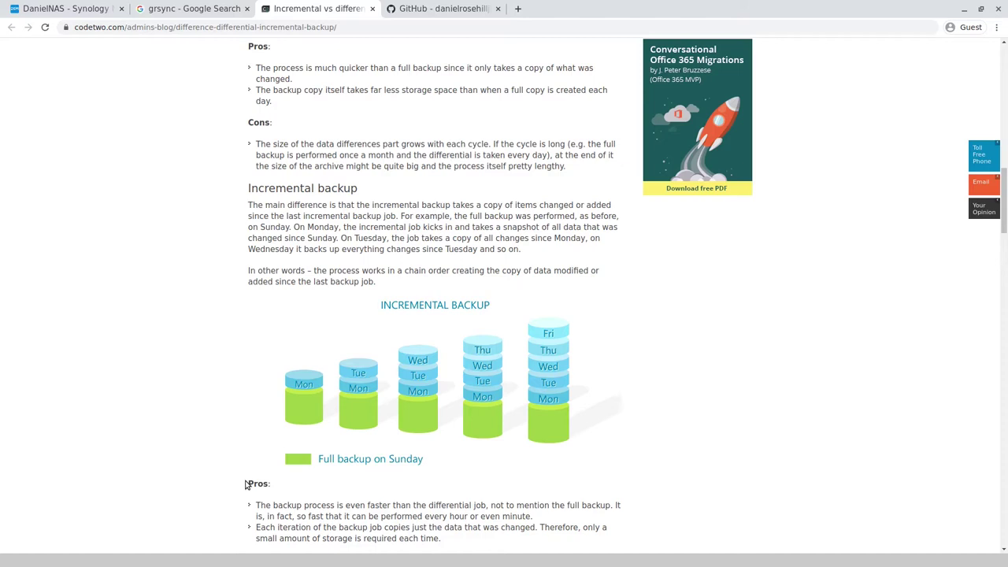
- Read the incremental backup's Cons, then scroll back up to the Differential backup section
scroll(326, 328, down, 2)
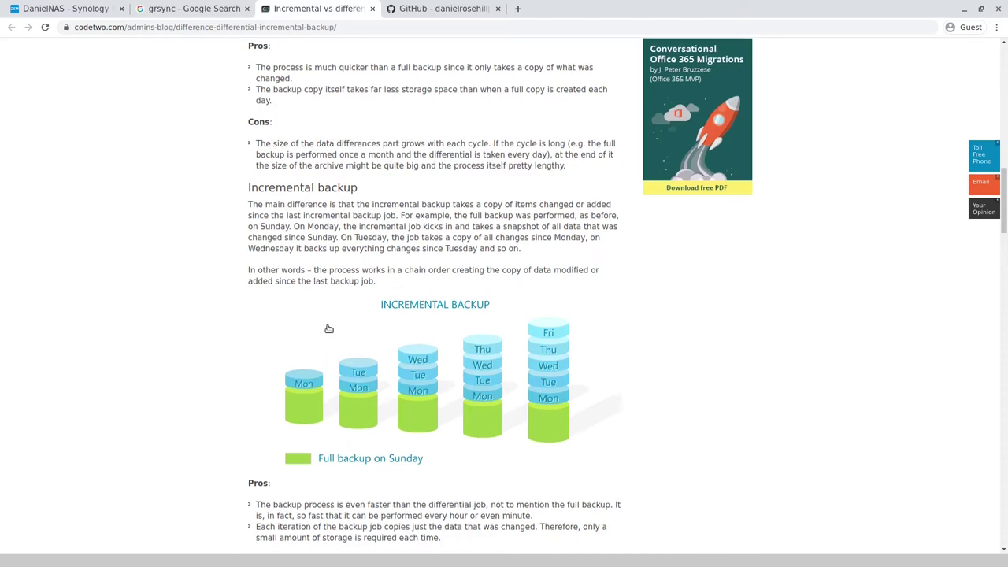
drag(549, 482, 266, 470)
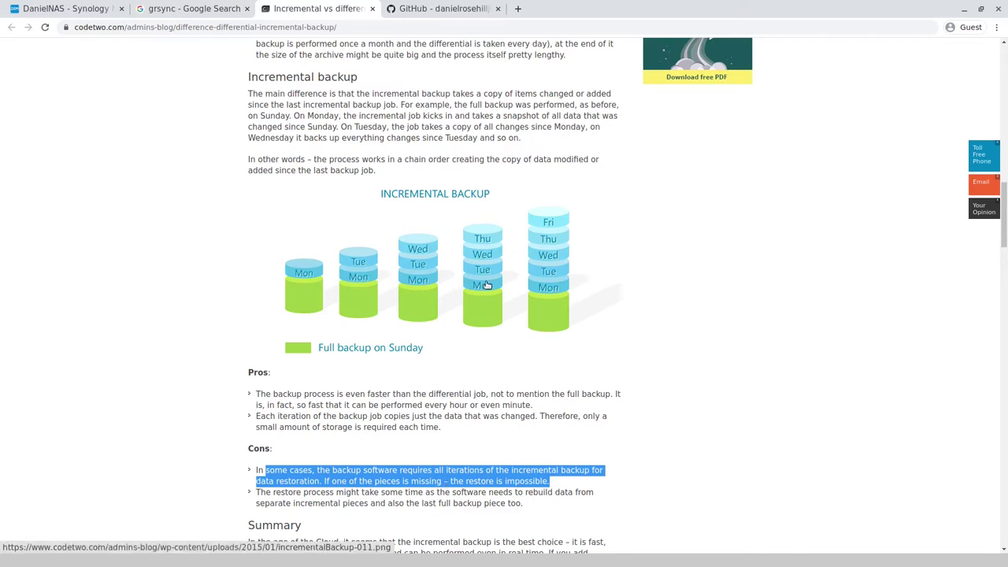
click(691, 250)
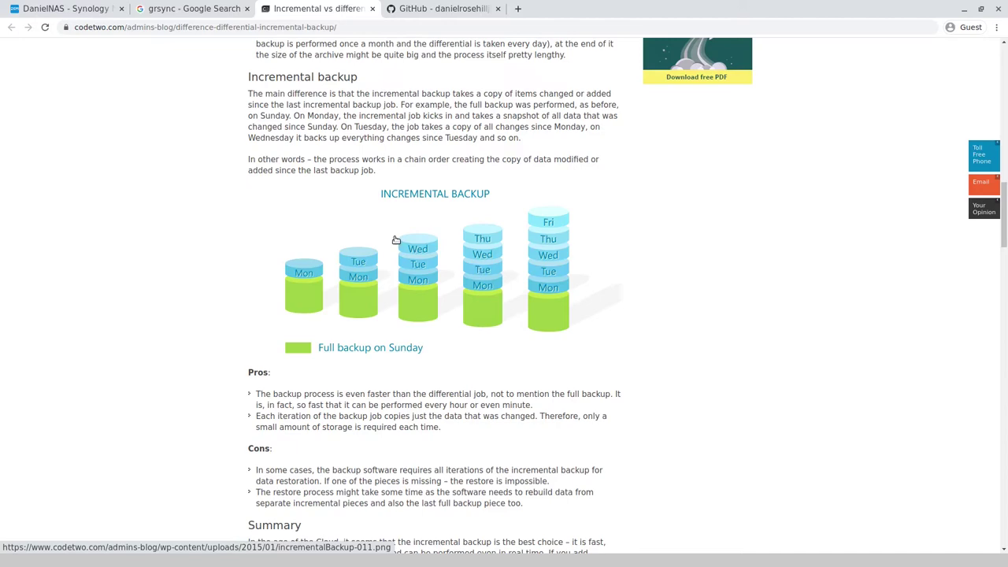
scroll(397, 252, up, 6)
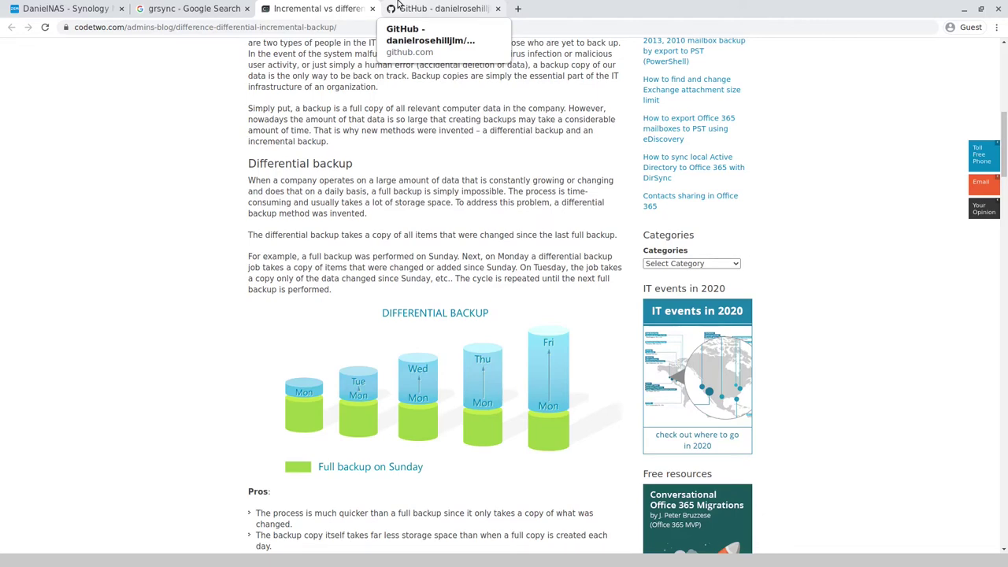
- Inspect DanielDesktopBackups in Control Panel's Shared Folder list, then launch File Station
key(ctrl+shift+Tab)
key(ctrl+shift+Tab)
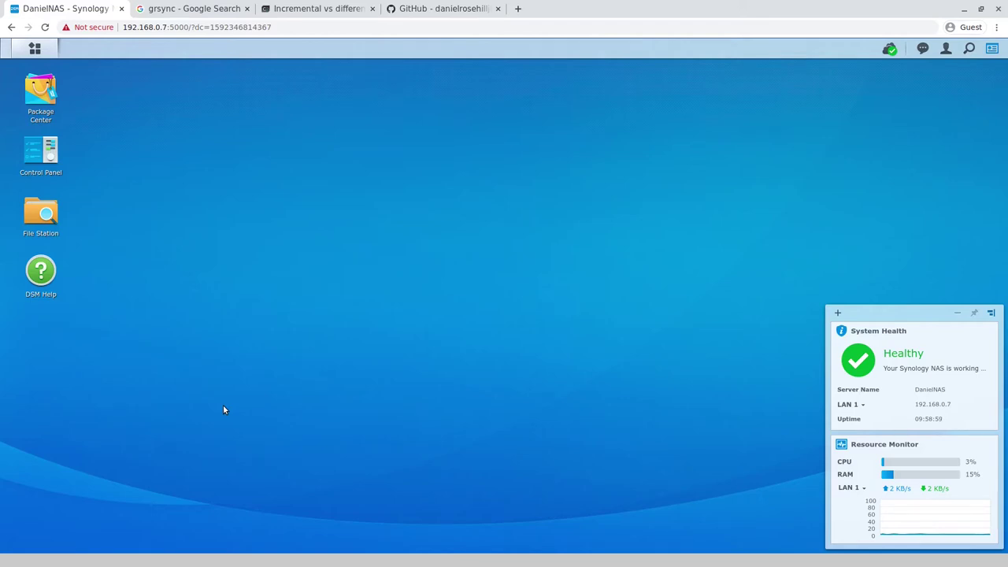
click(35, 49)
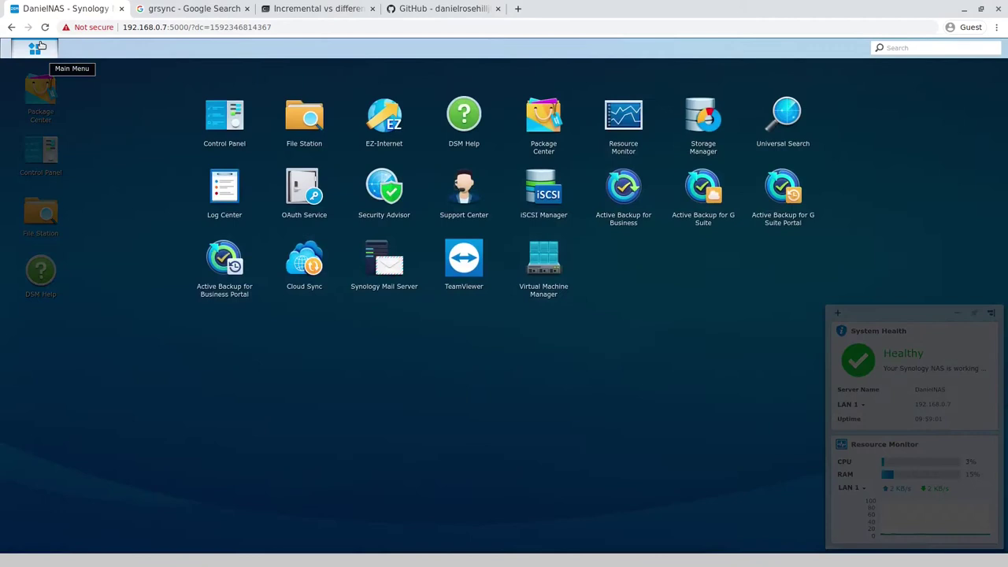
click(217, 117)
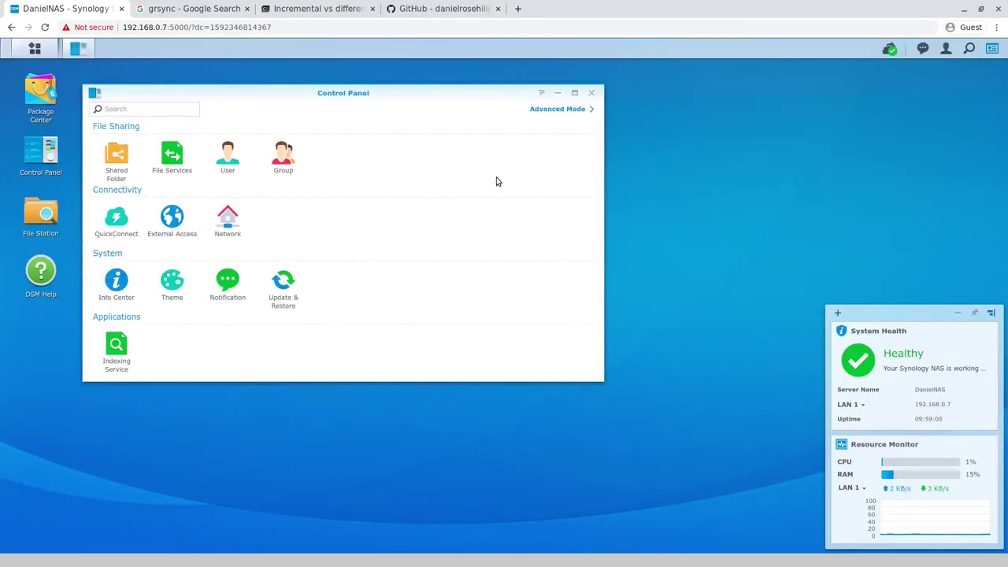
click(119, 173)
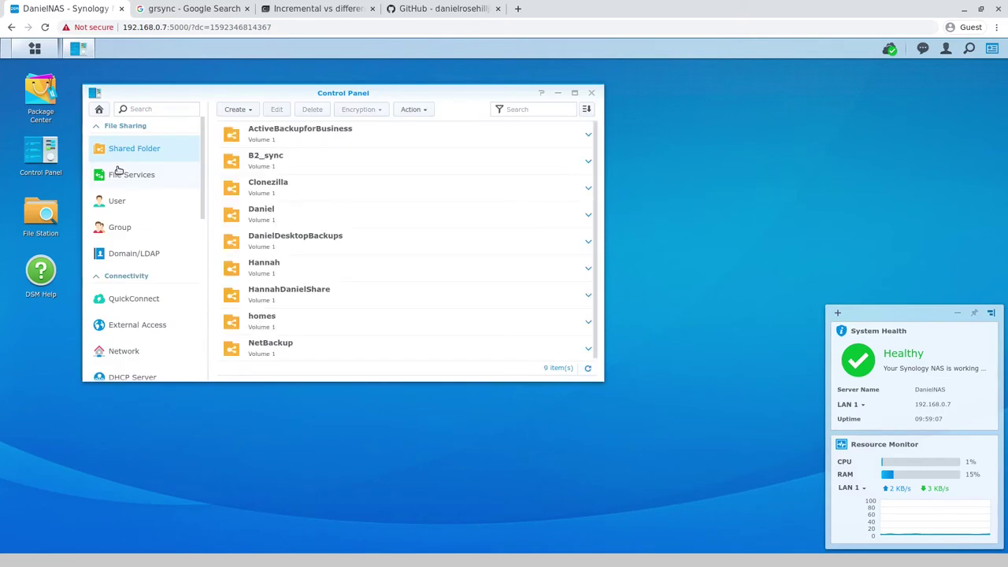
click(555, 241)
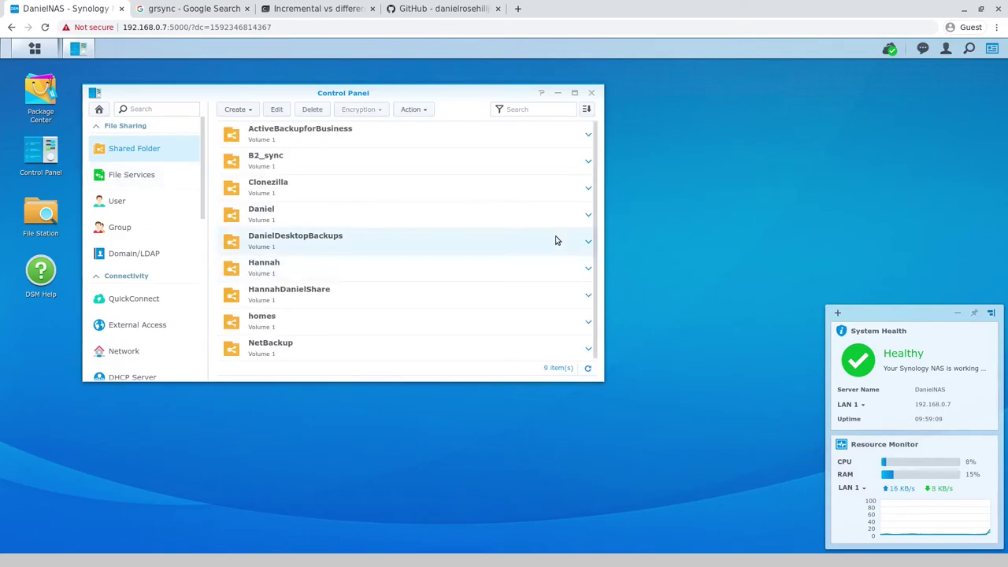
click(407, 245)
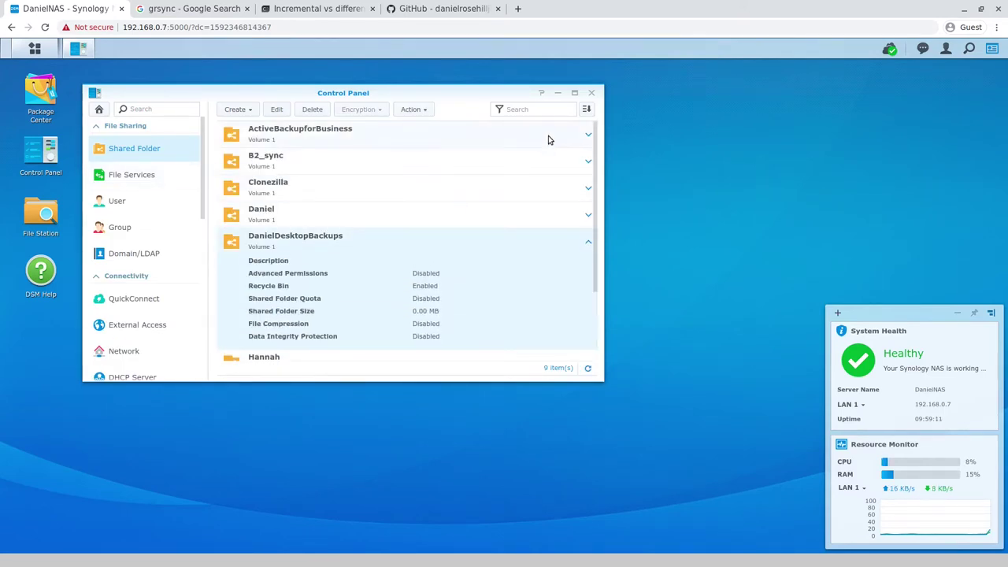
click(591, 93)
click(41, 214)
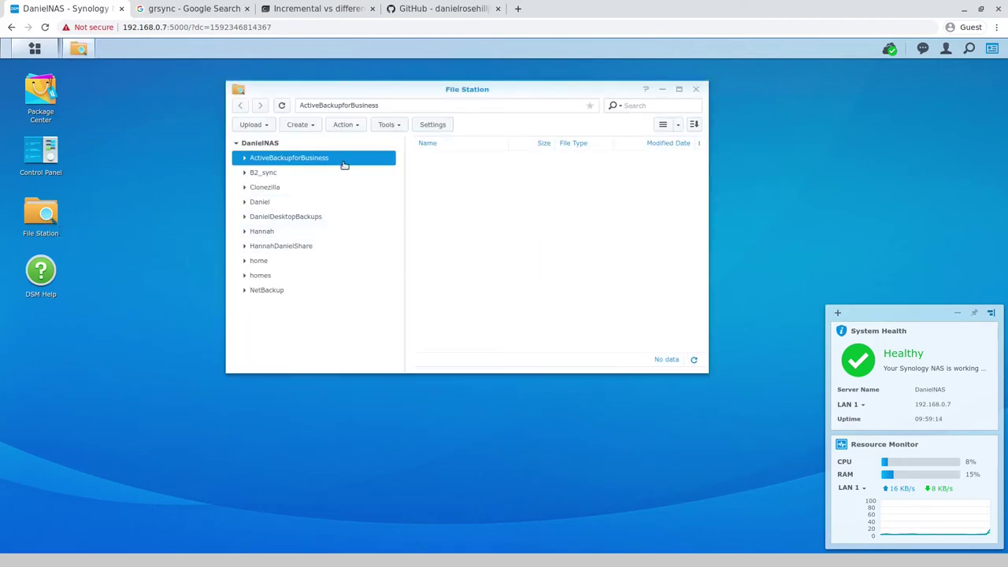
- Select every item in the DanielDesktopBackups folder in File Station and delete them all
click(327, 217)
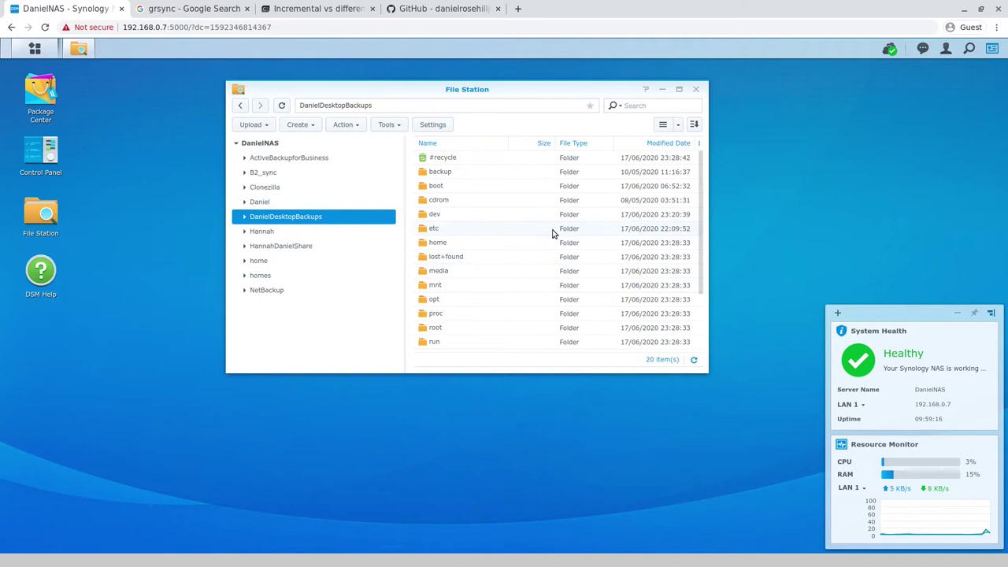
key(ctrl+a)
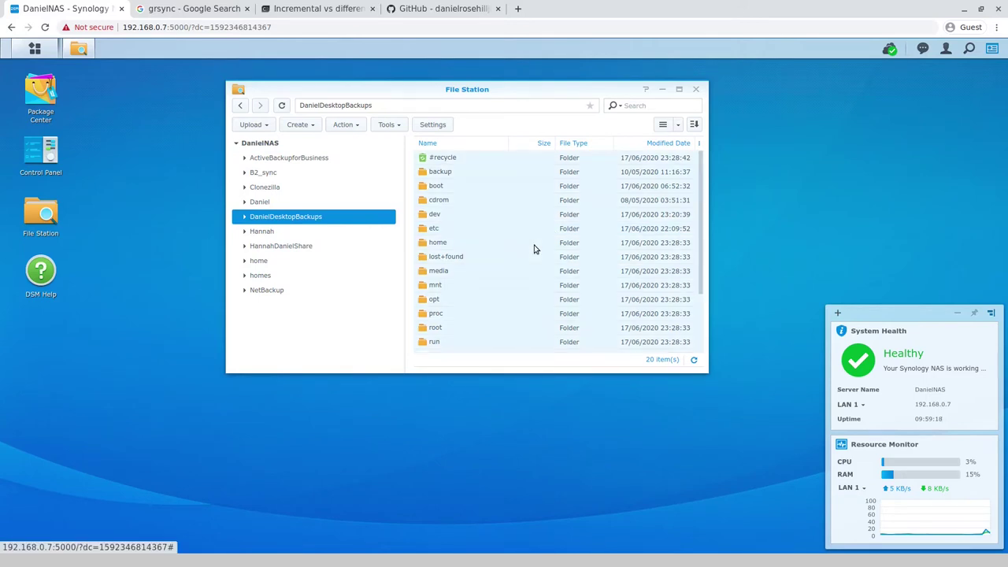
right_click(577, 247)
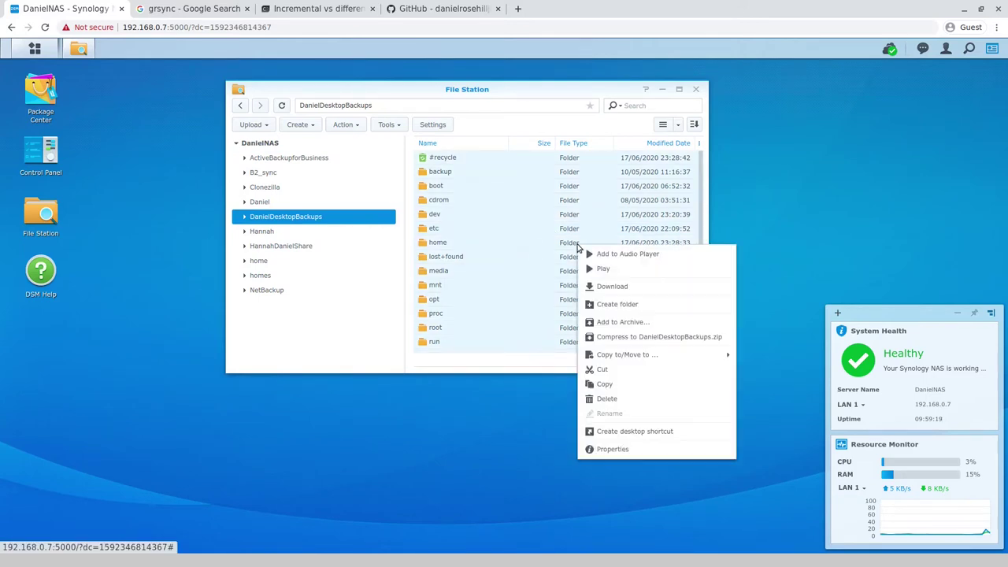
click(629, 399)
click(500, 246)
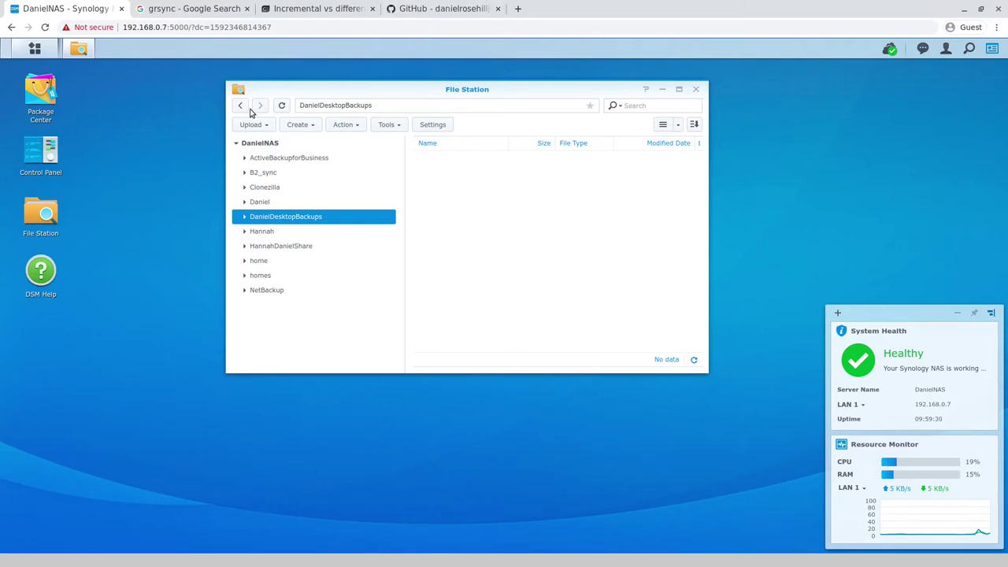
- Launch the Shared Folder Creation Wizard and begin naming the folder DanielDesktopBackups_Grsync
click(293, 126)
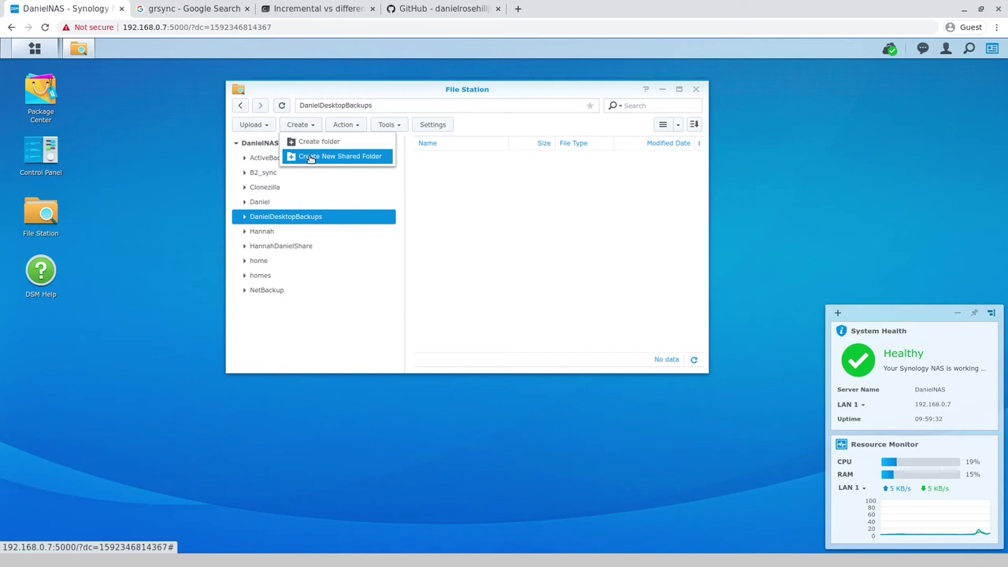
click(311, 157)
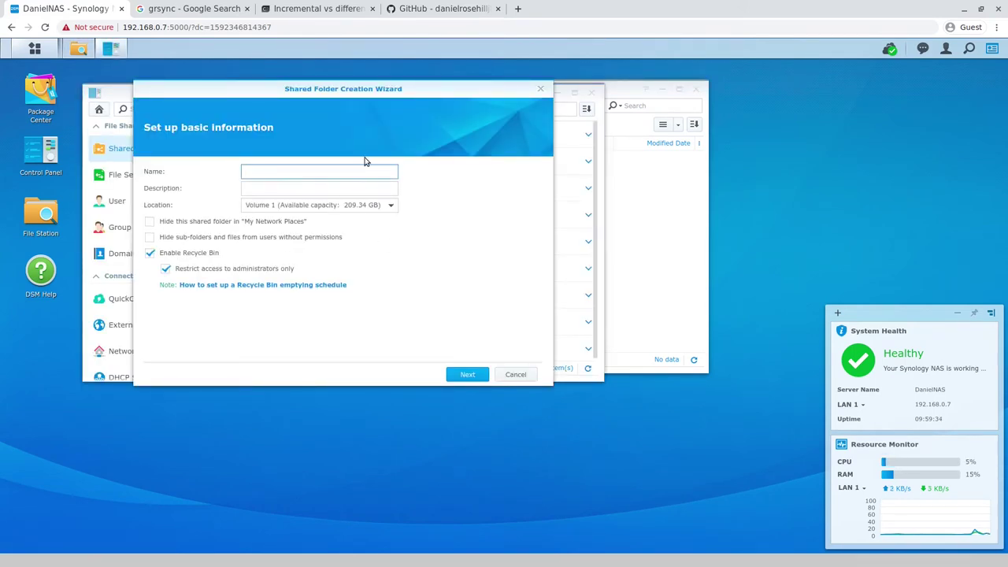
text(DanielDesktopBackups_G)
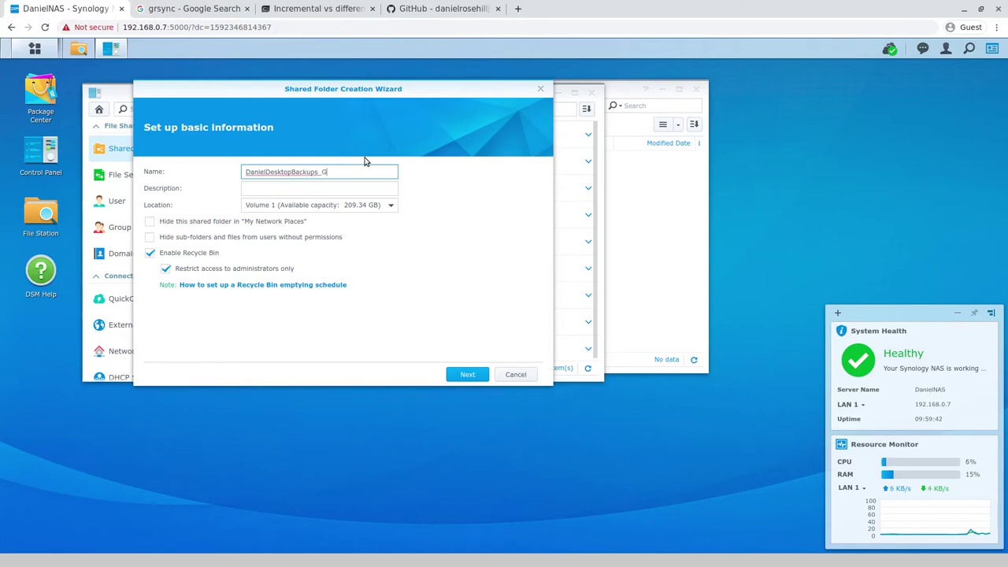
text(rsync)
- Glance at the zoomed grsync results, the article and GitHub tabs, then return to the Synology wizard
click(172, 11)
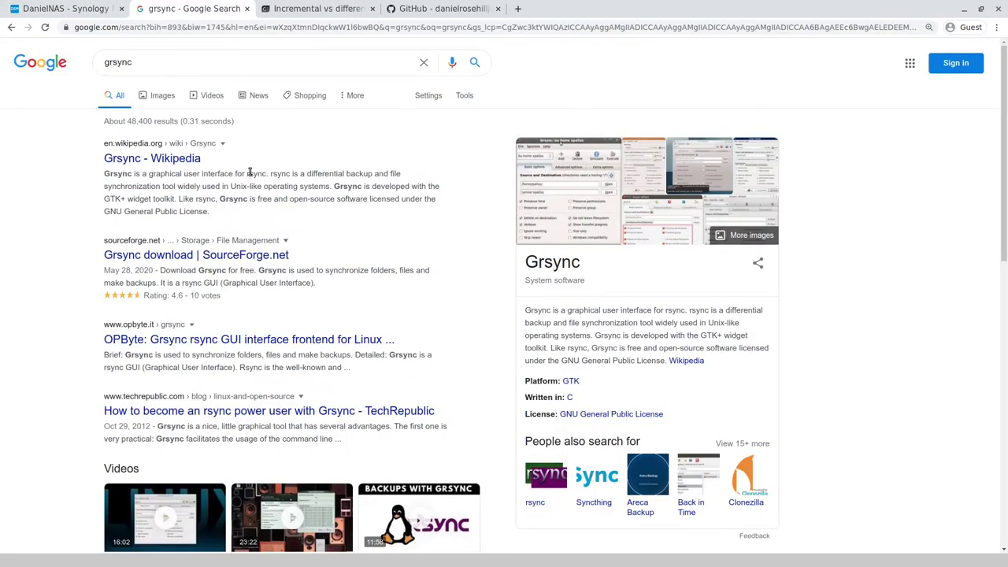
key(ctrl+plus)
key(ctrl+plus)
key(ctrl+plus)
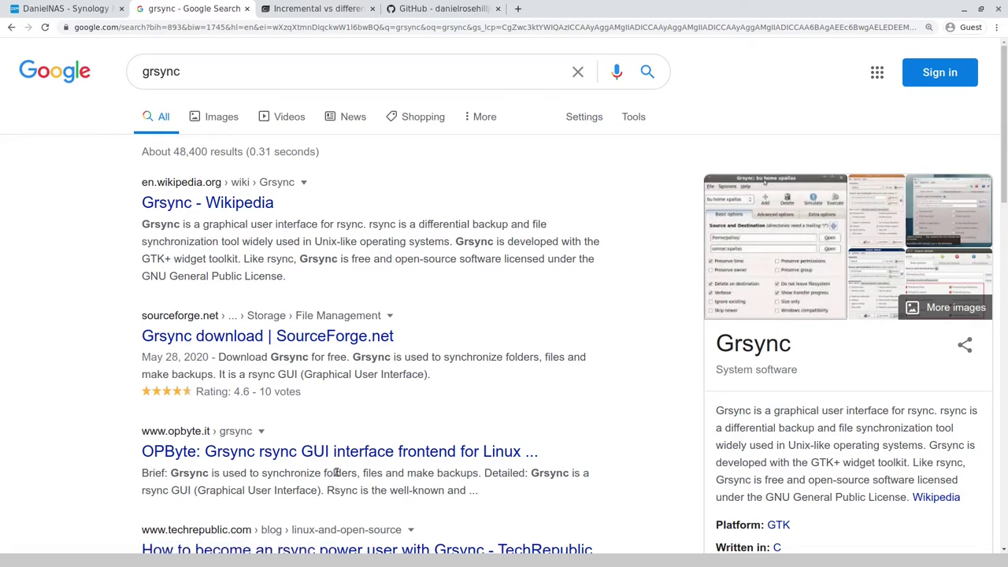
click(307, 9)
click(431, 13)
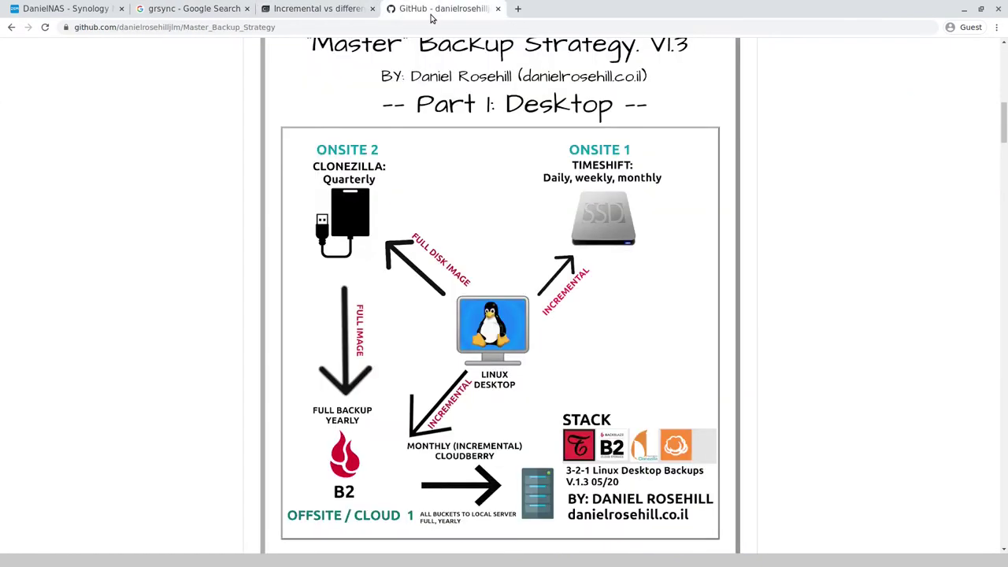
click(61, 11)
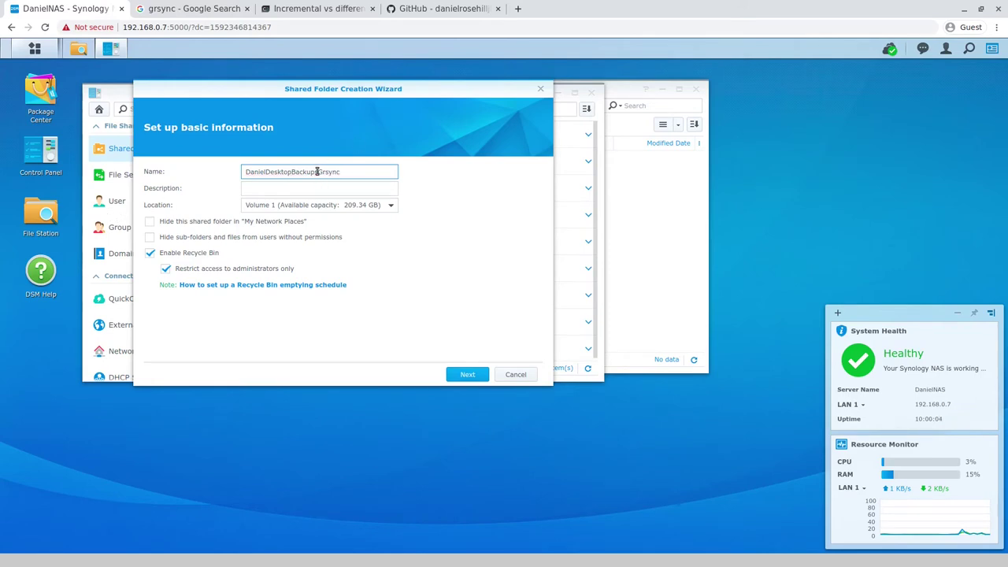
- Rename the new shared folder to 'Grsync_DanielDesktopBackups' by moving 'Grsync' to the front
drag(318, 173, 363, 173)
key(ctrl+x)
key(Home)
key(ctrl+v)
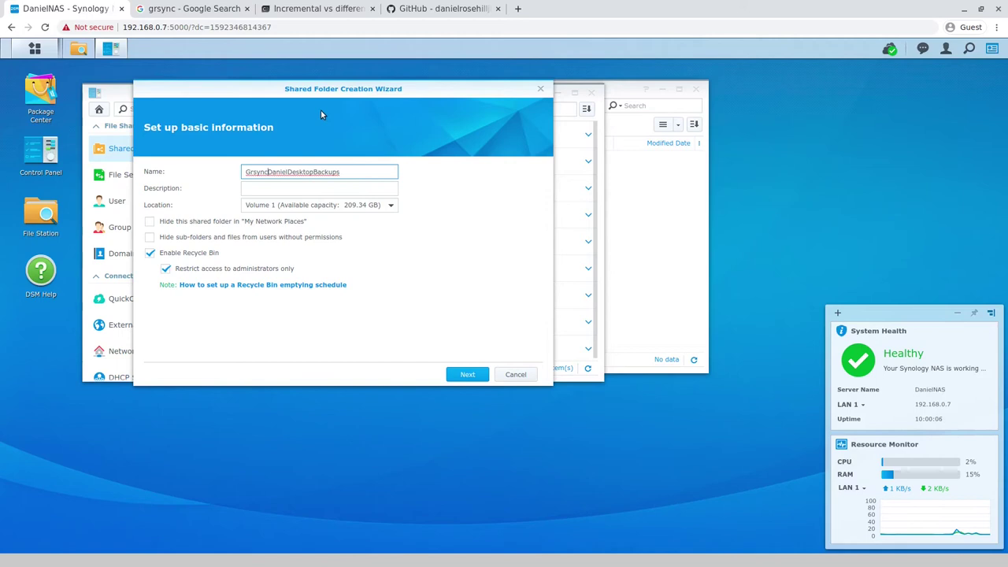
text(_)
- Describe the folder as a desktop backup to Synology over Grsync (differential)
click(291, 188)
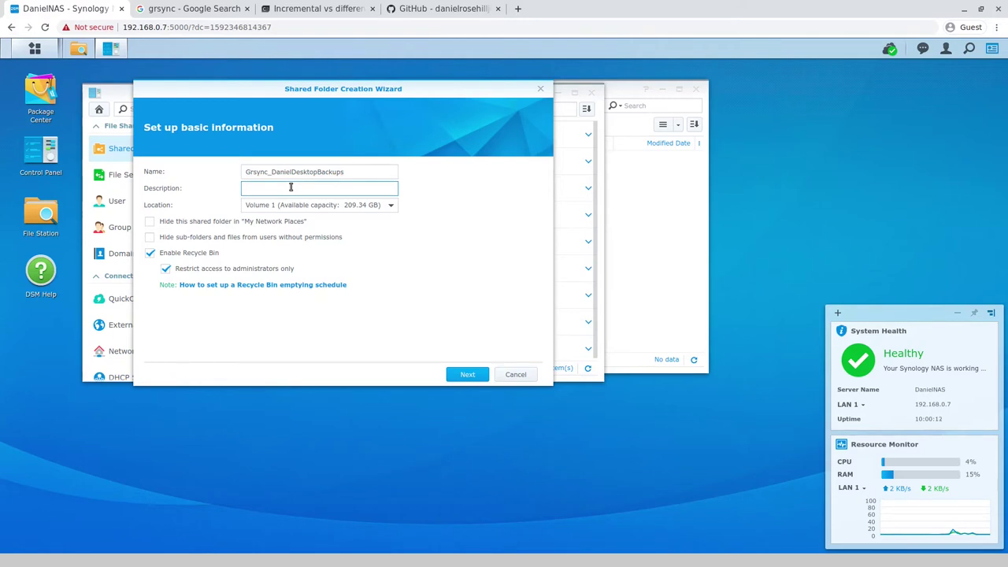
text(Backing up Daniel's desktop to Synology )
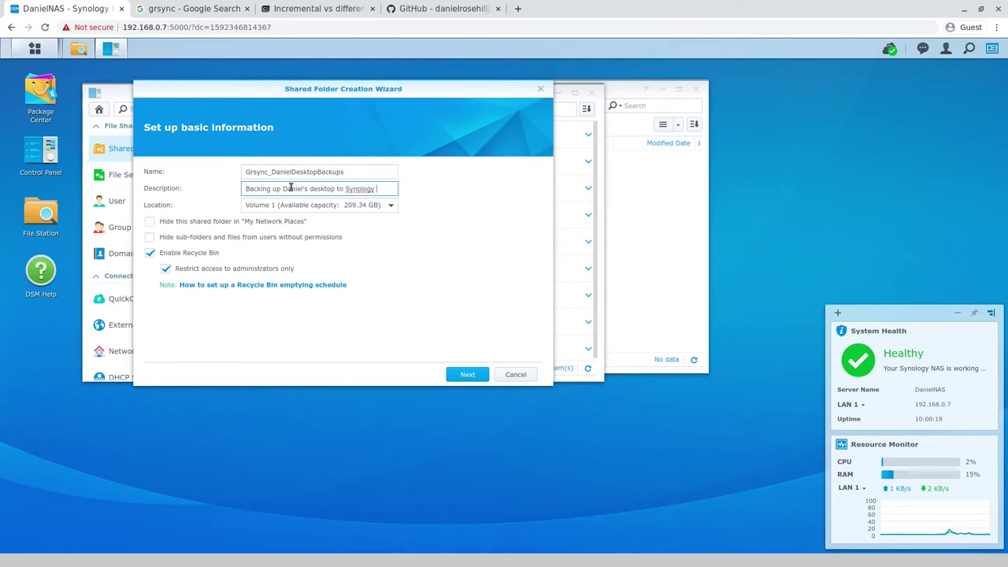
text(over Gr)
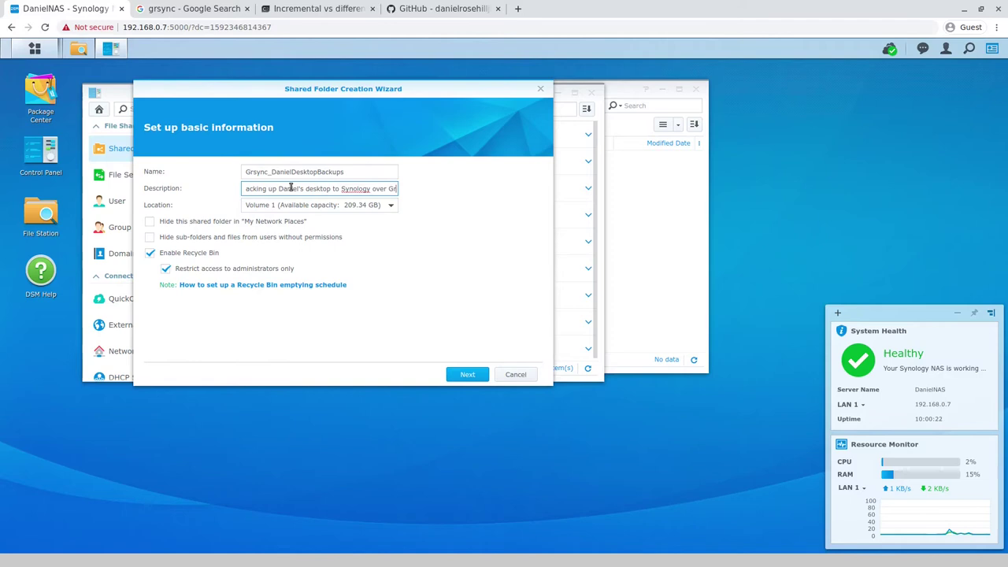
text(sync (dif)
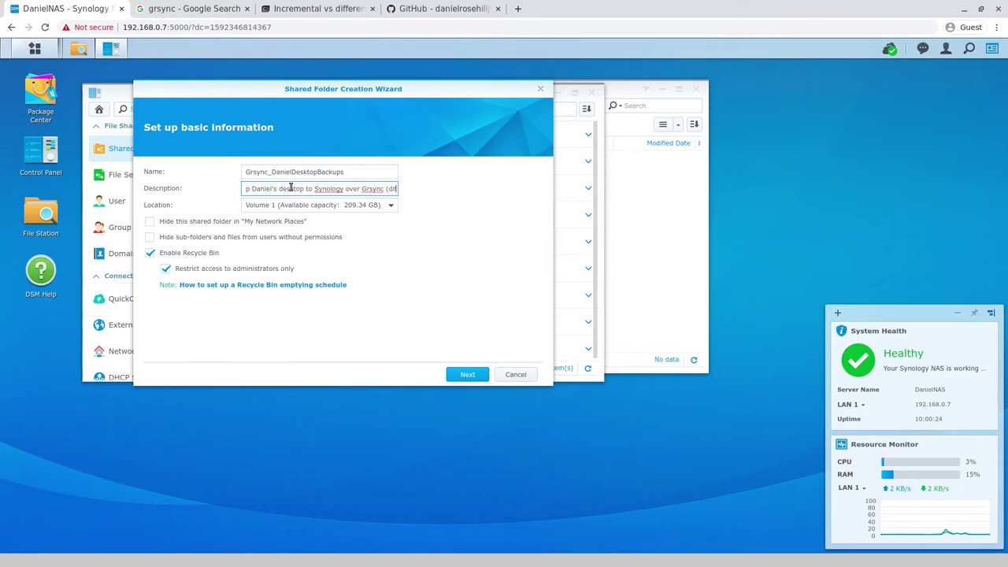
text(ferentia)
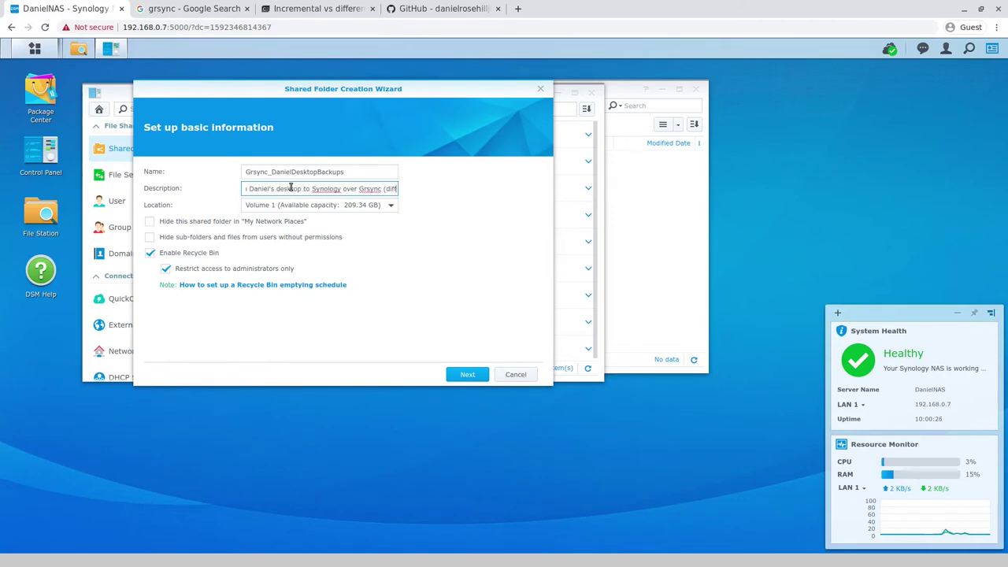
key(BackSpace)
key(BackSpace)
key(BackSpace)
key(BackSpace)
key(BackSpace)
key(BackSpace)
key(BackSpace)
key(BackSpace)
key(BackSpace)
key(BackSpace)
key(BackSpace)
key(BackSpace)
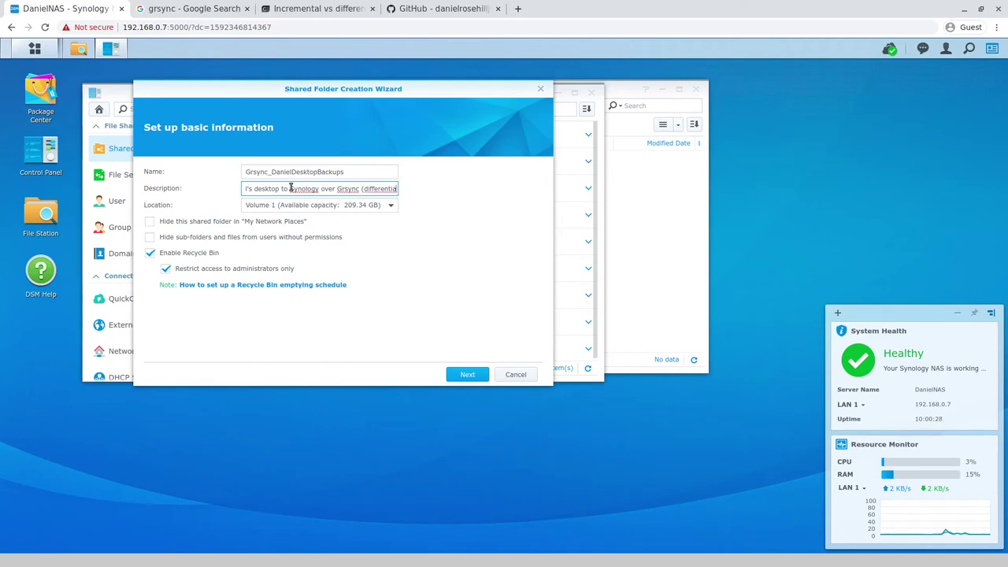
text(differential)
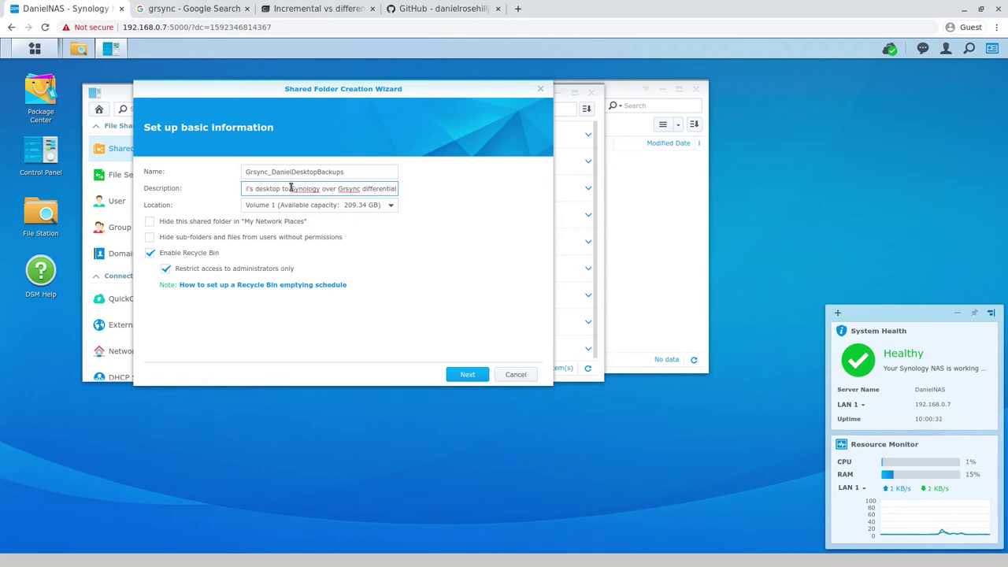
click(441, 9)
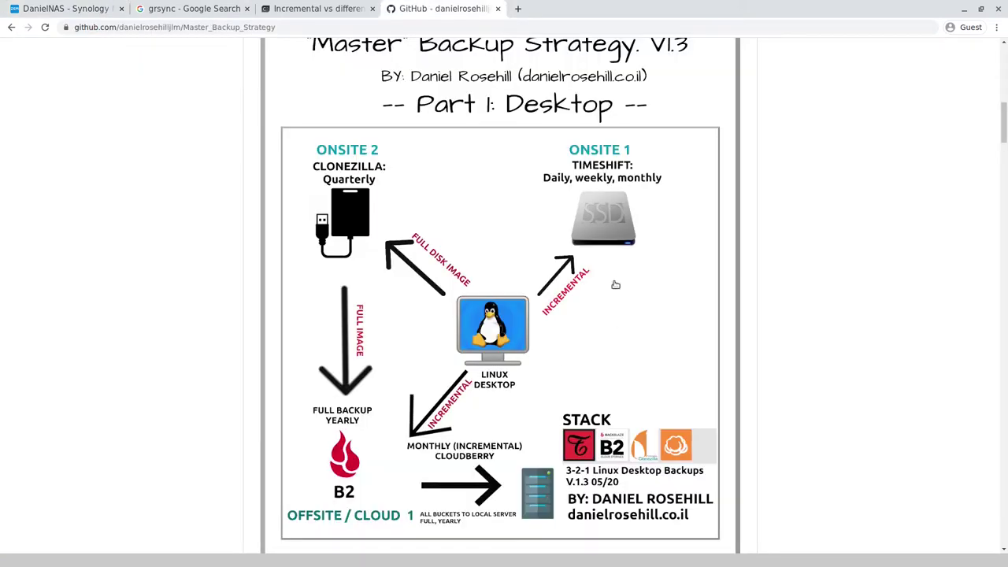
scroll(611, 272, down, 1)
scroll(575, 240, up, 1)
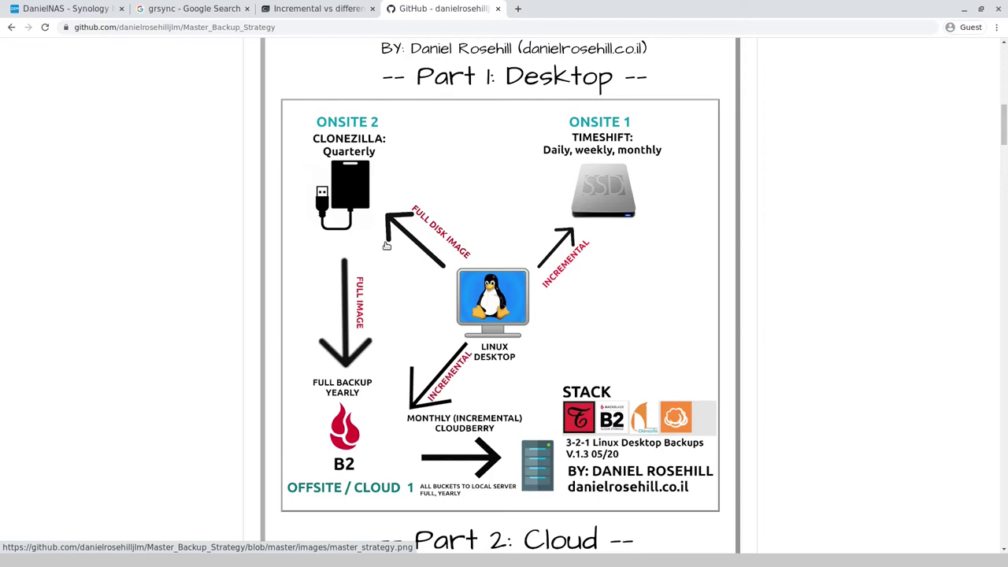
click(284, 9)
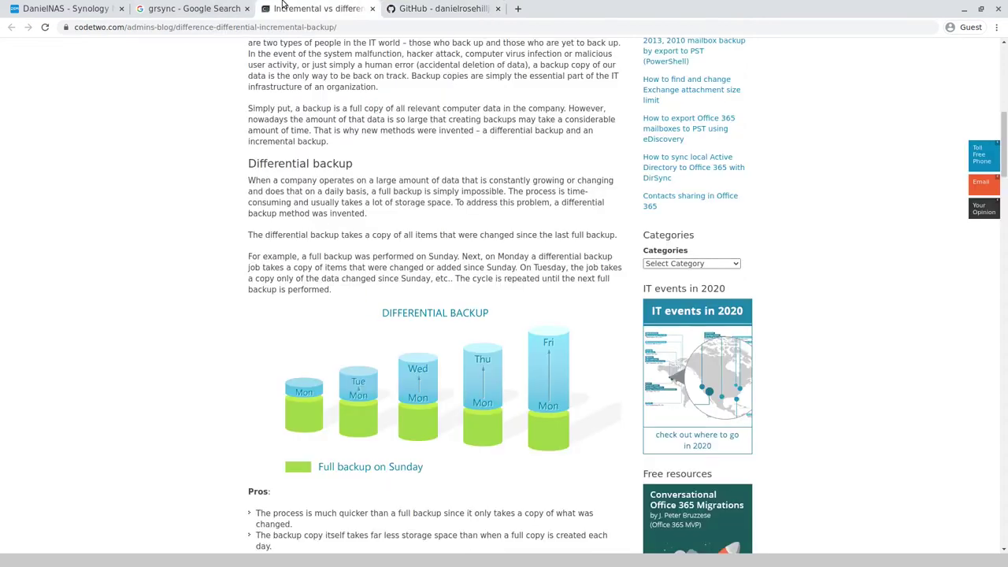
click(67, 6)
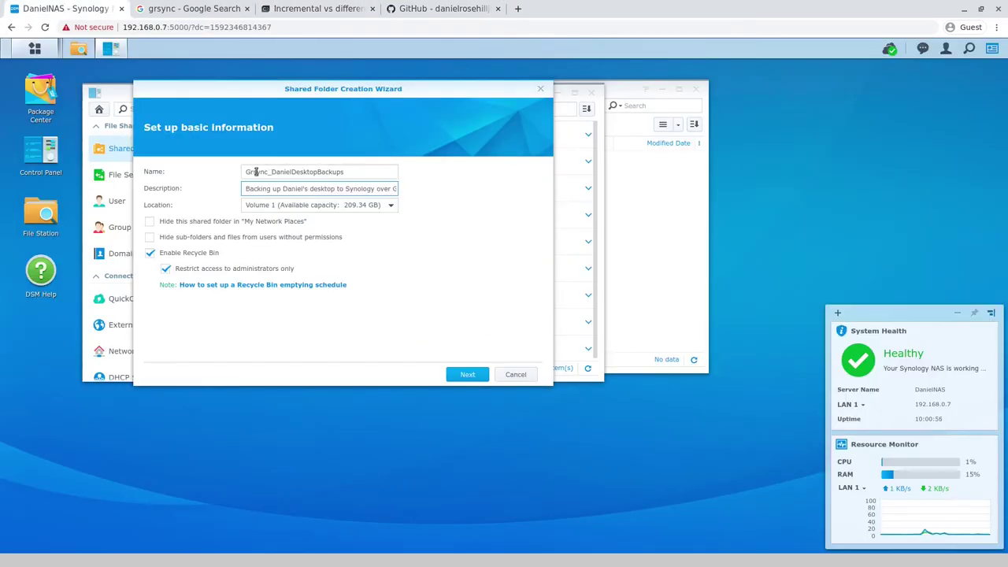
- Accept the default encryption, advanced settings and permissions, and create the Grsync_DanielDesktopBackups share
click(459, 375)
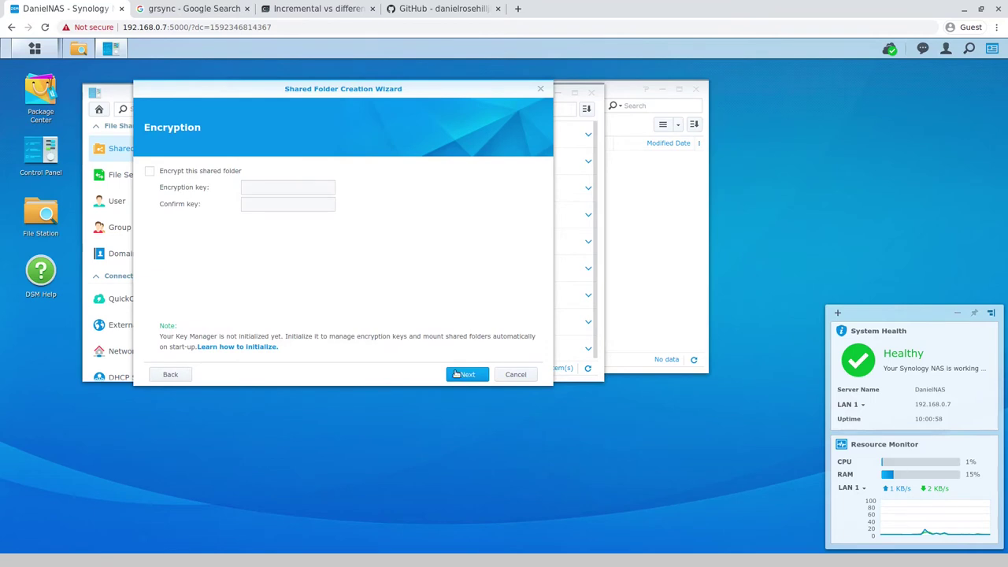
click(457, 375)
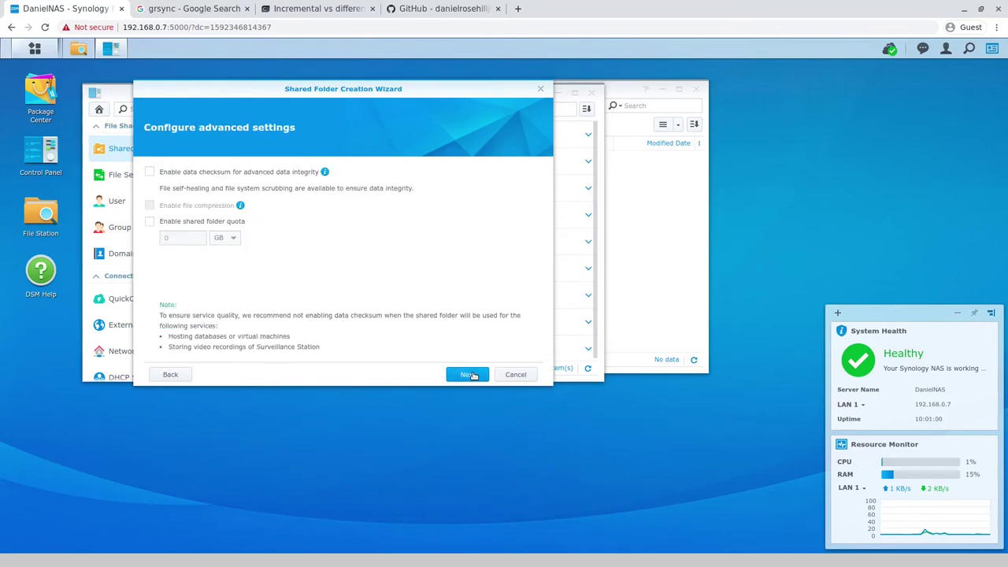
click(470, 375)
click(468, 375)
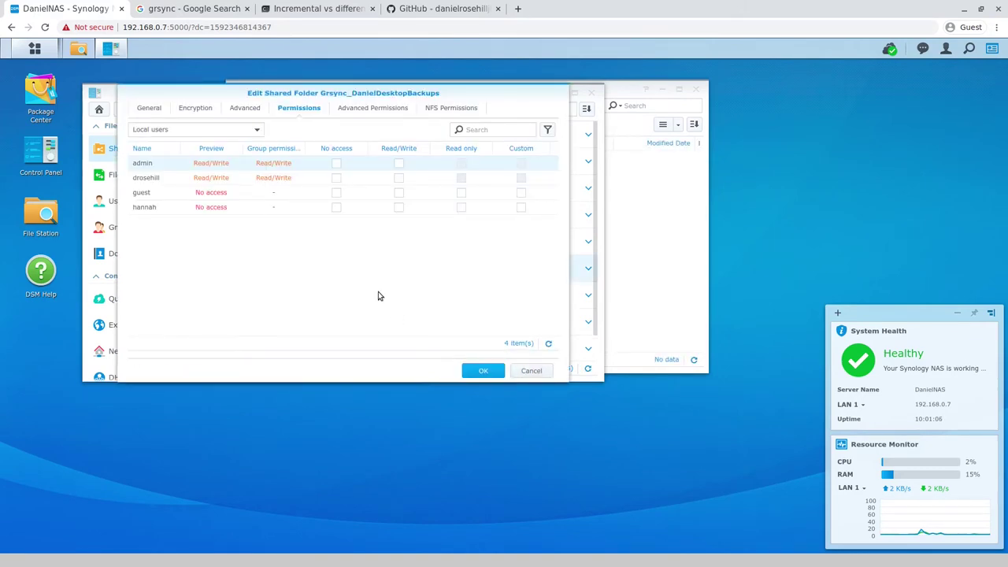
click(482, 370)
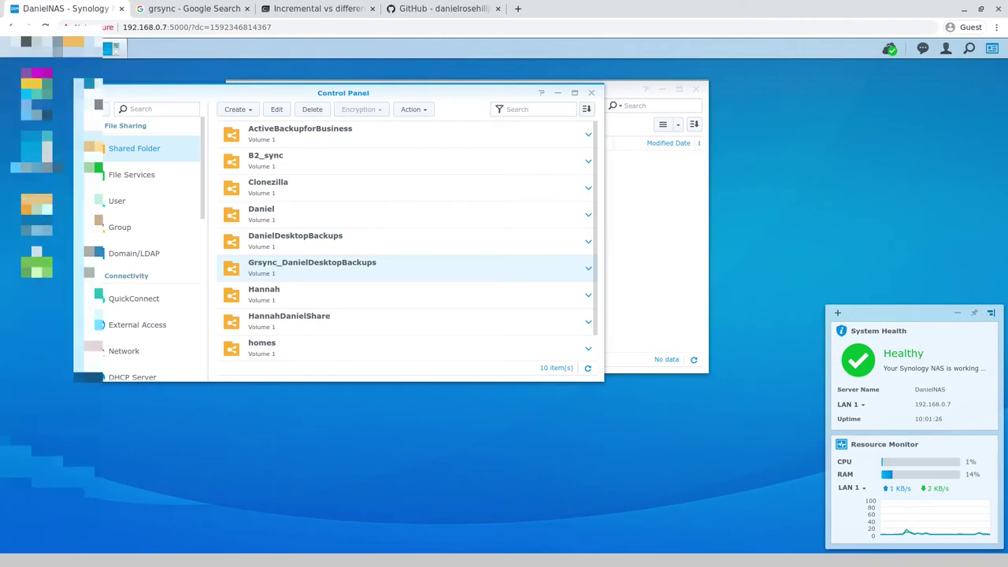
- In PCManFM, open the DanielNAS (File Sharing) network entry to list its shares
click(20, 79)
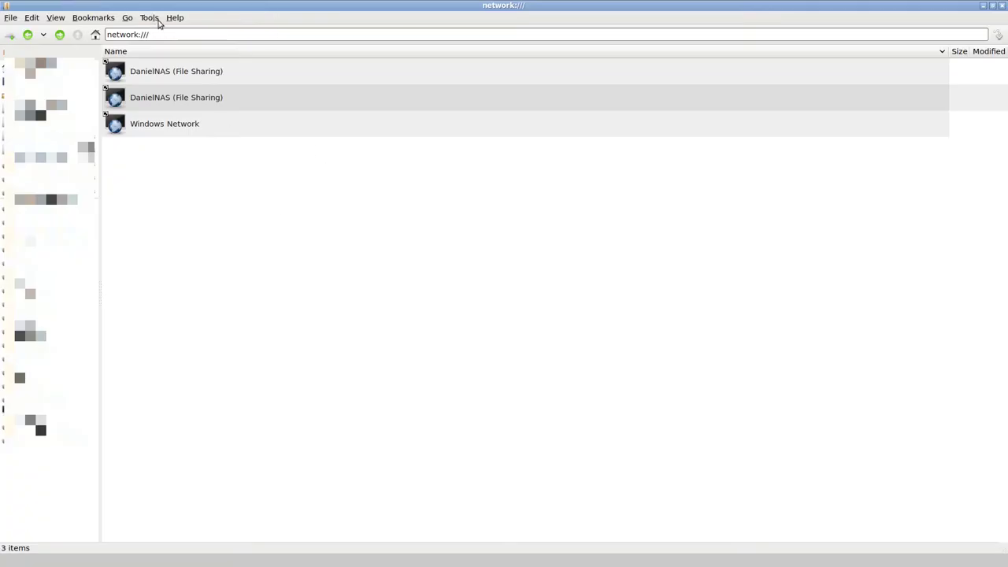
click(150, 18)
mouse_move(127, 18)
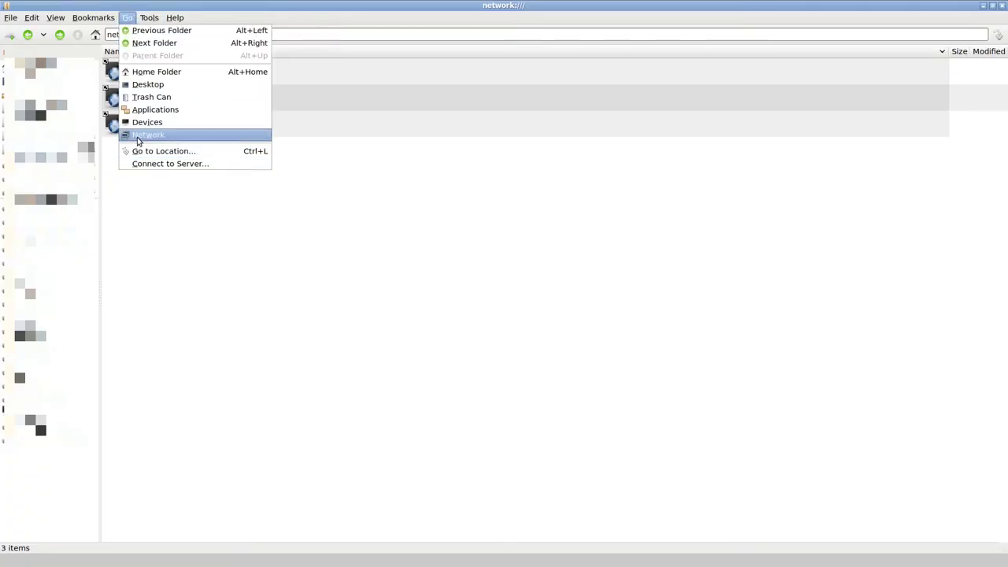
click(528, 249)
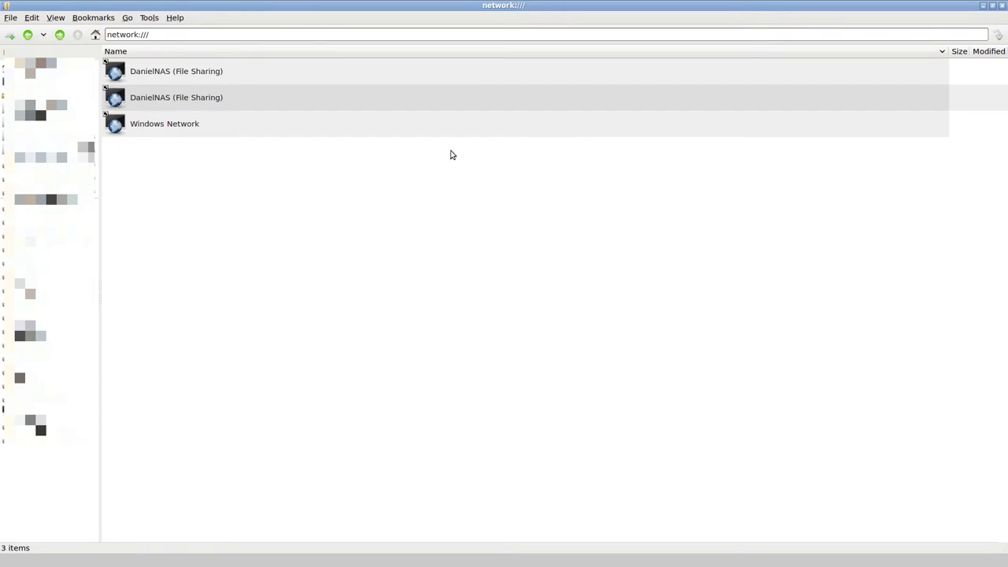
double_click(189, 72)
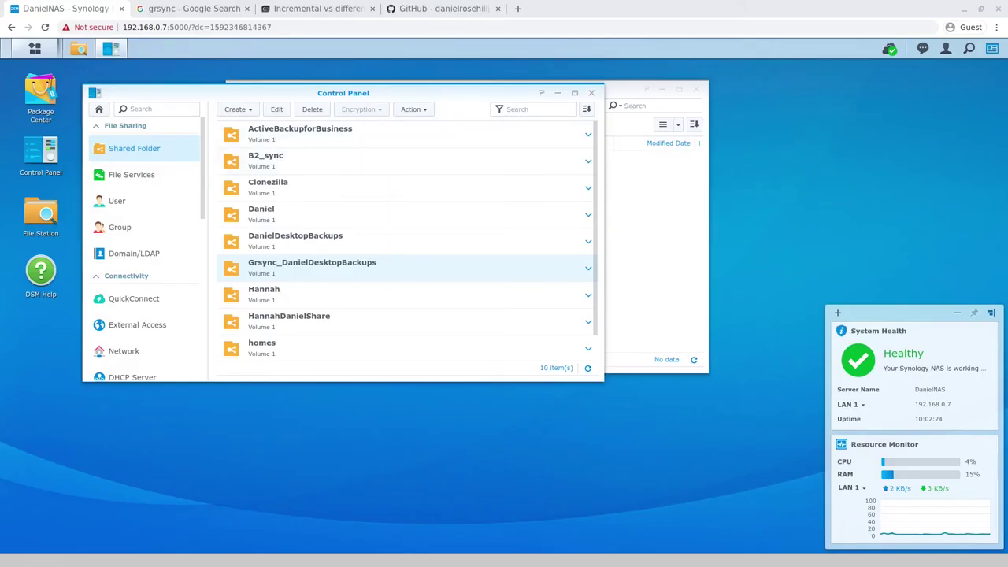
- Enable the user home service under Control Panel > User > Advanced
click(38, 50)
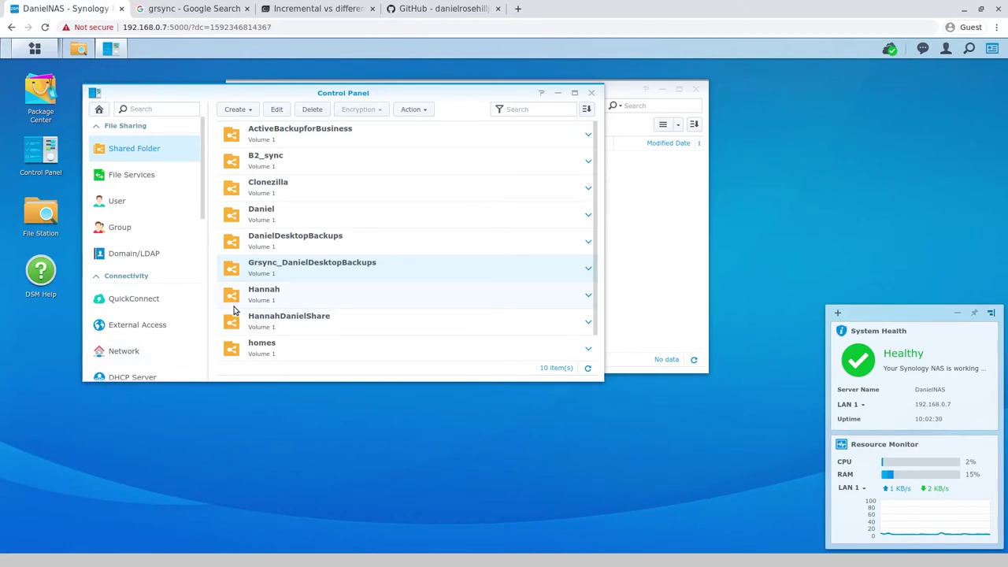
click(101, 202)
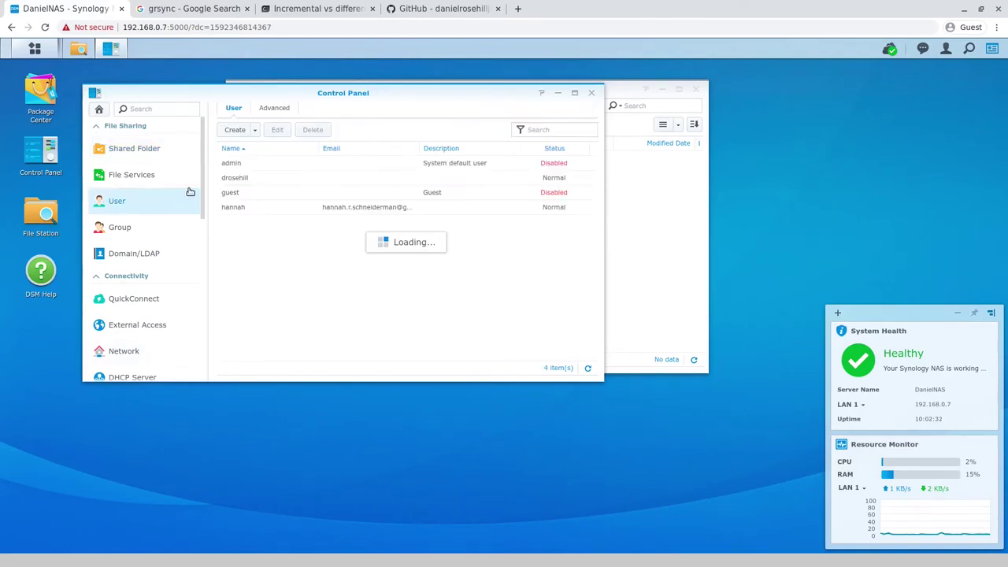
click(267, 113)
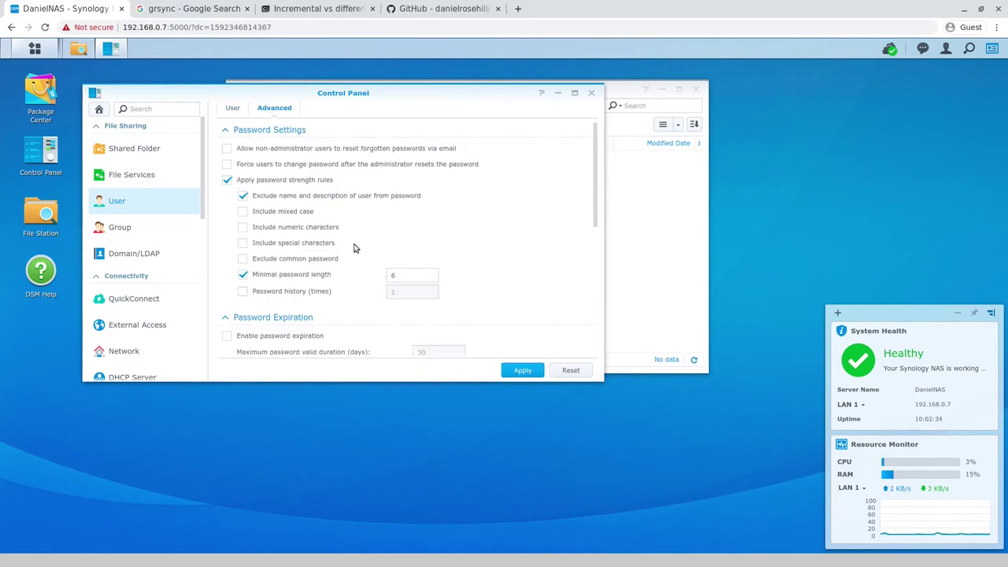
scroll(353, 248, down, 5)
click(228, 344)
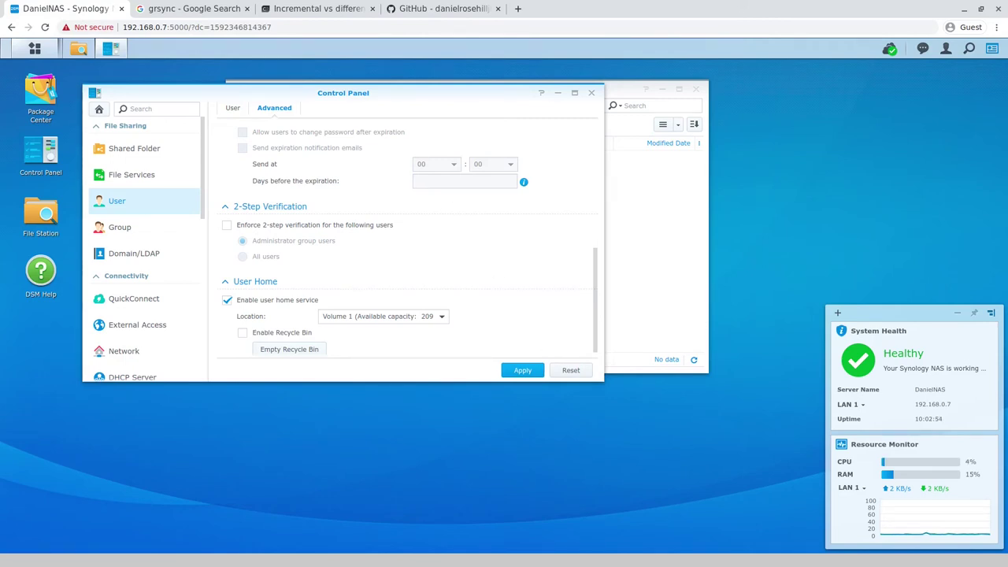
click(591, 92)
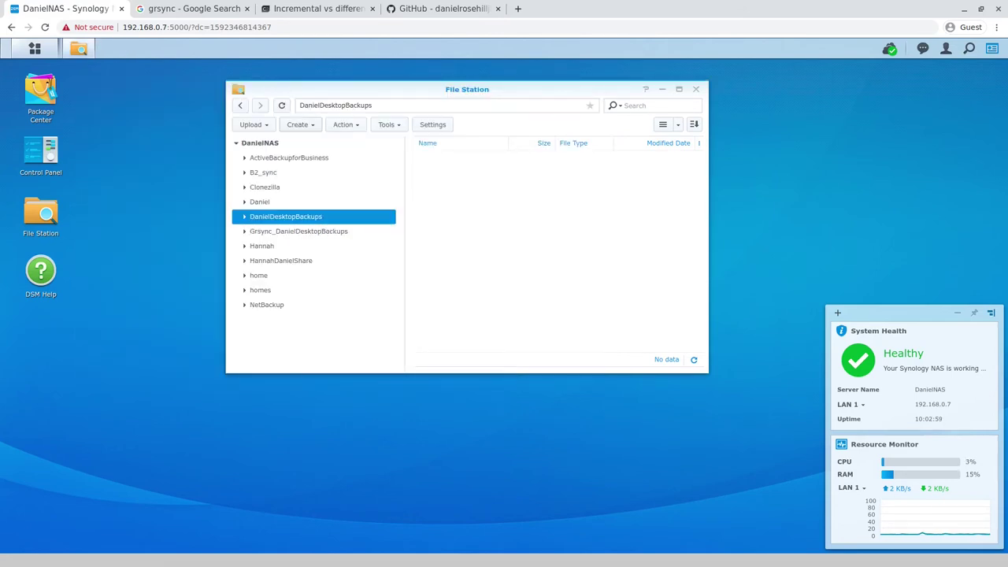
- Open File Station and briefly expand the homes folder to check its user subfolders
click(36, 103)
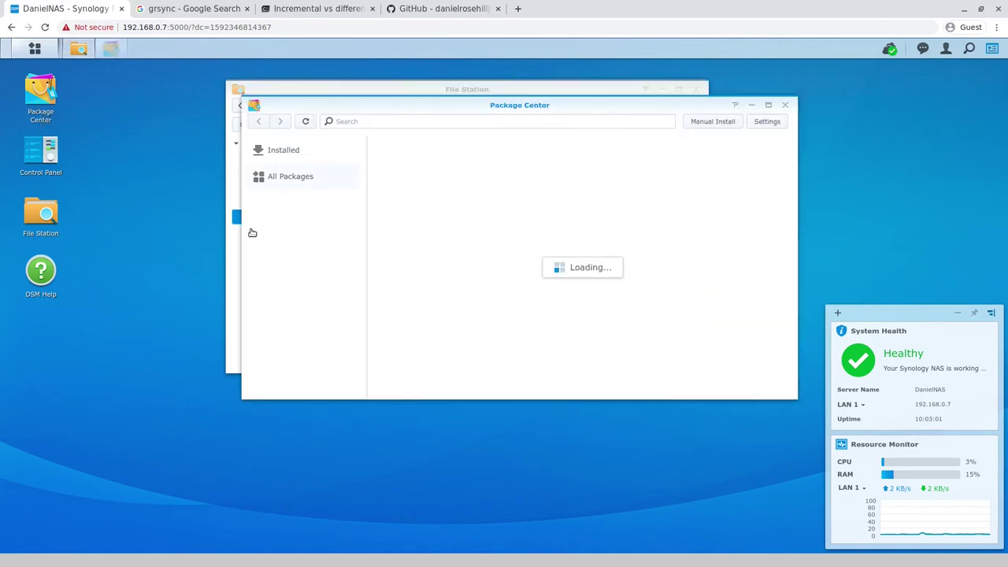
click(785, 105)
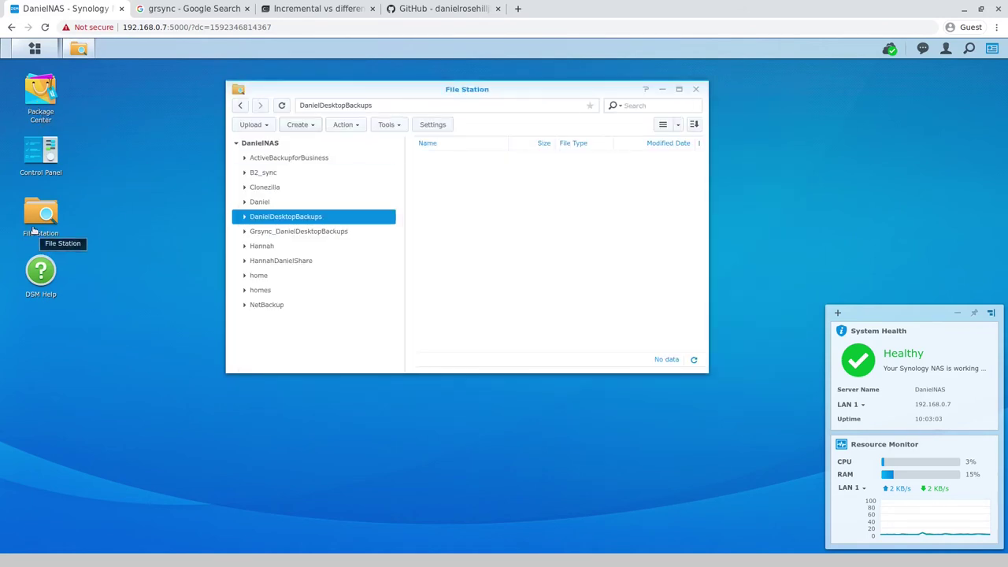
click(37, 221)
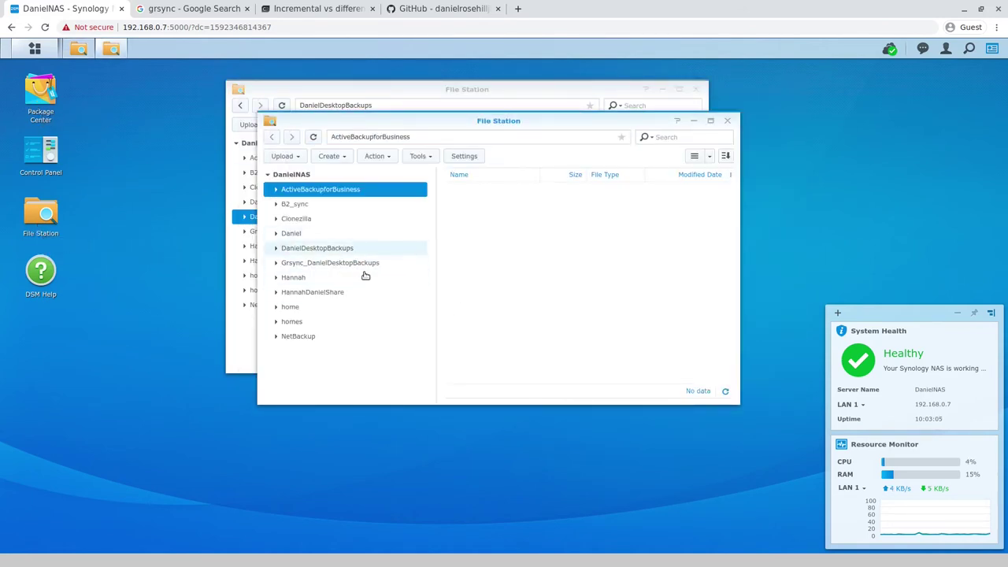
click(276, 322)
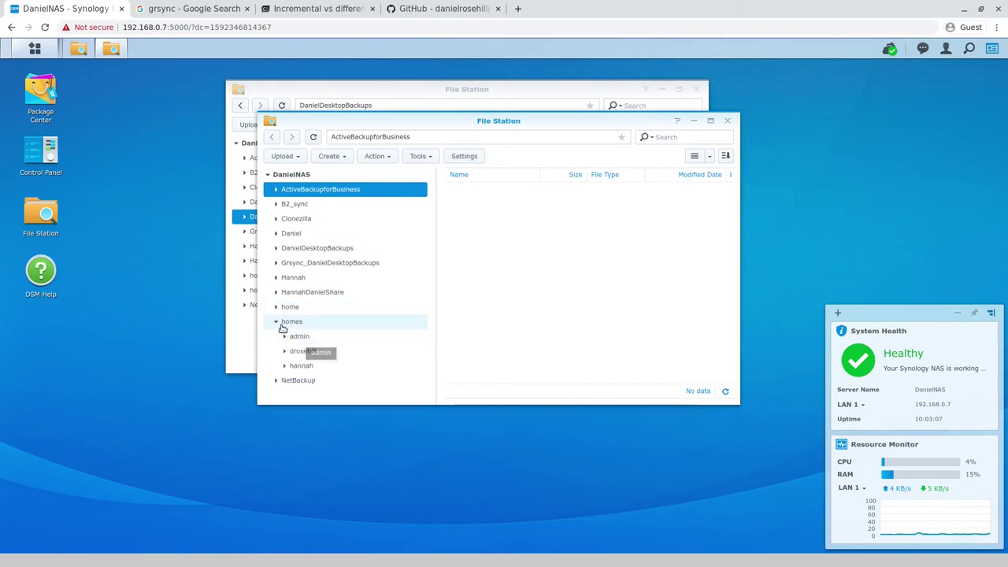
click(276, 321)
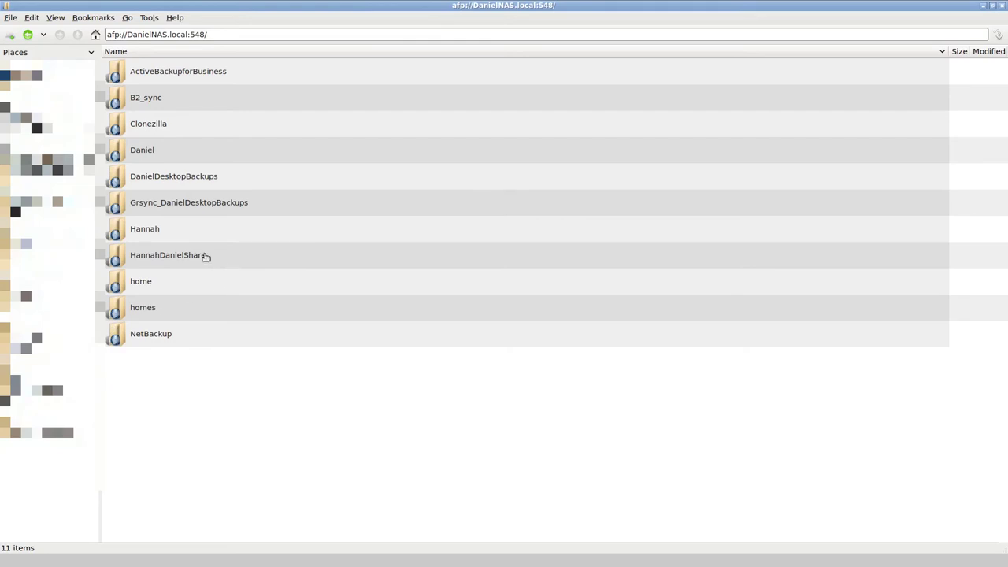
- Open the Grsync_DanielDesktopBackups share and bookmark it in Places as 'Grsync'
double_click(180, 204)
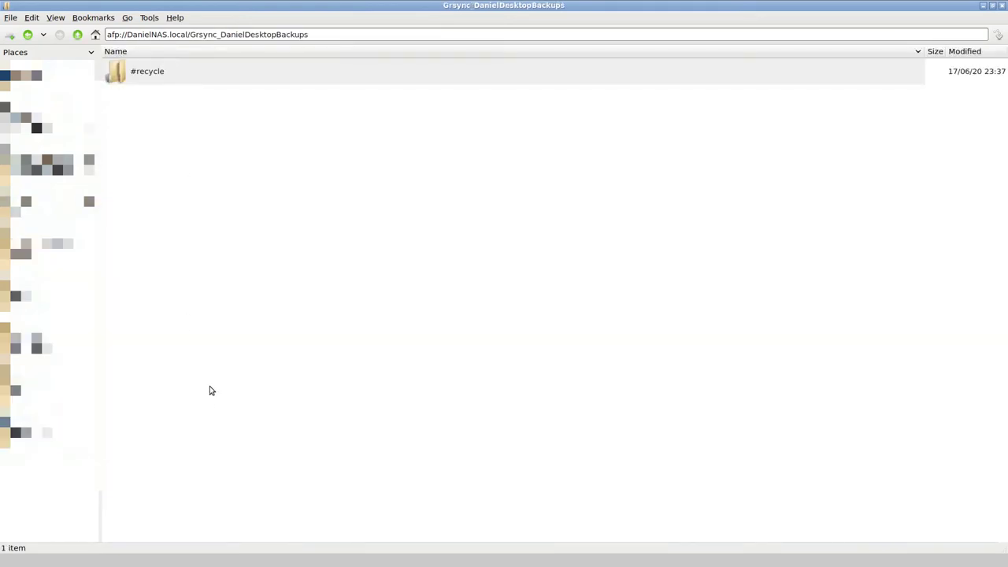
key(ctrl+d)
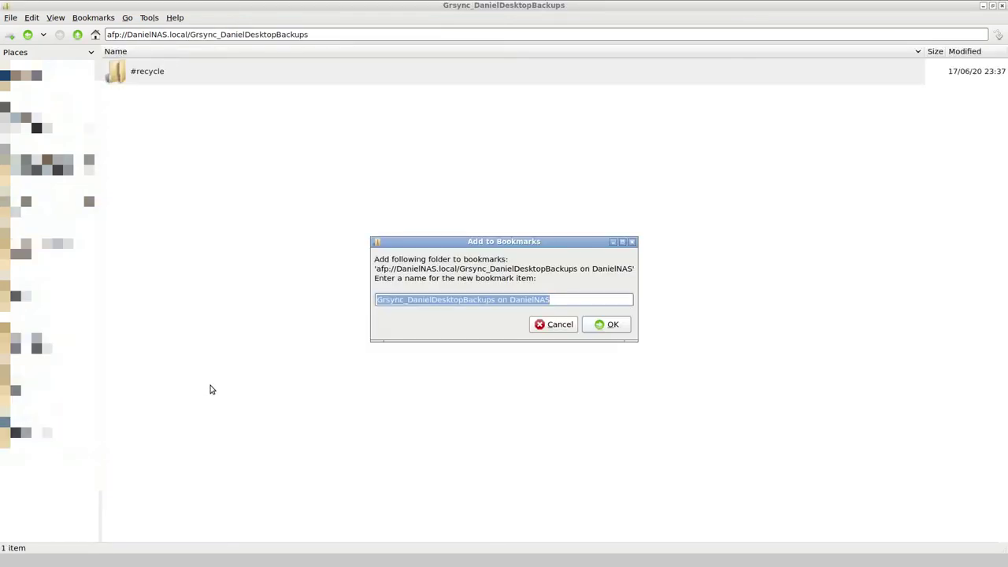
text(Grsync)
key(Return)
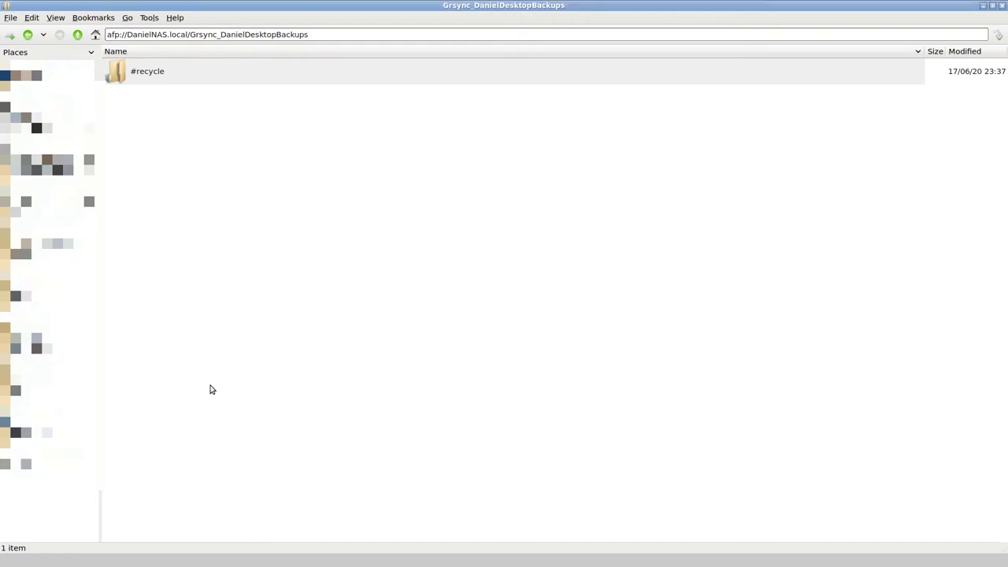
click(47, 464)
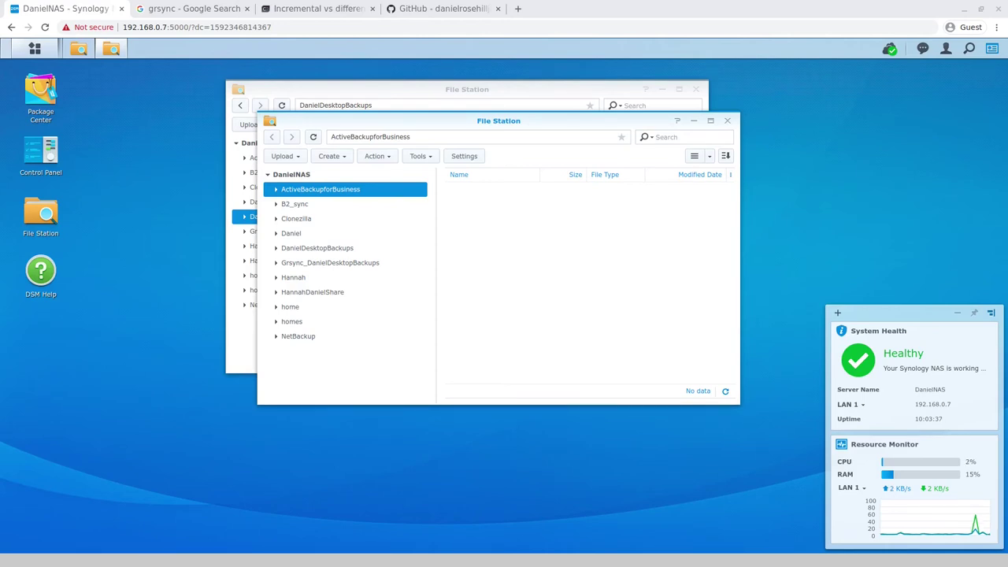
- In Grsync, clear the old destination path and set the source to '/'
key(alt+Tab)
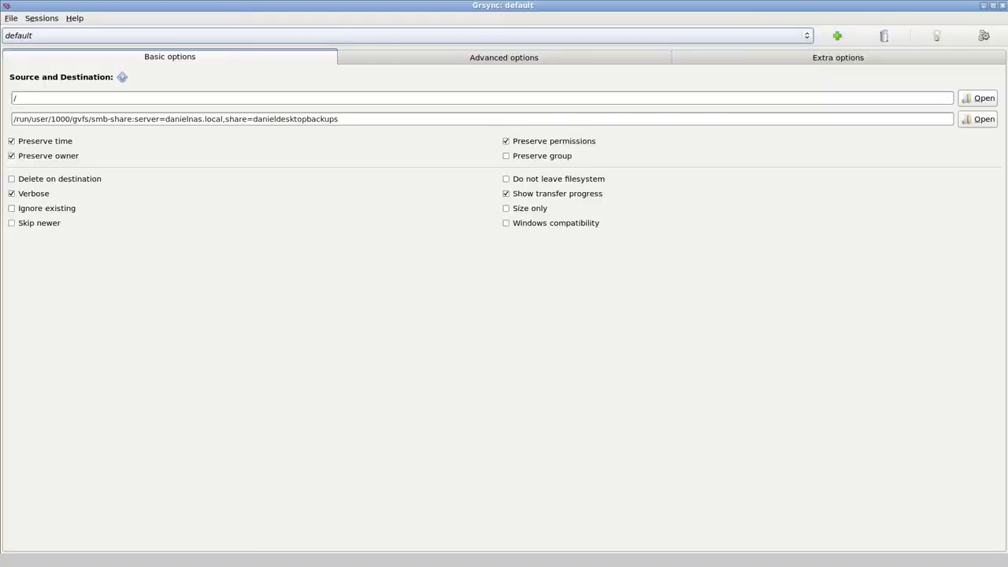
click(421, 118)
key(ctrl+a)
key(BackSpace)
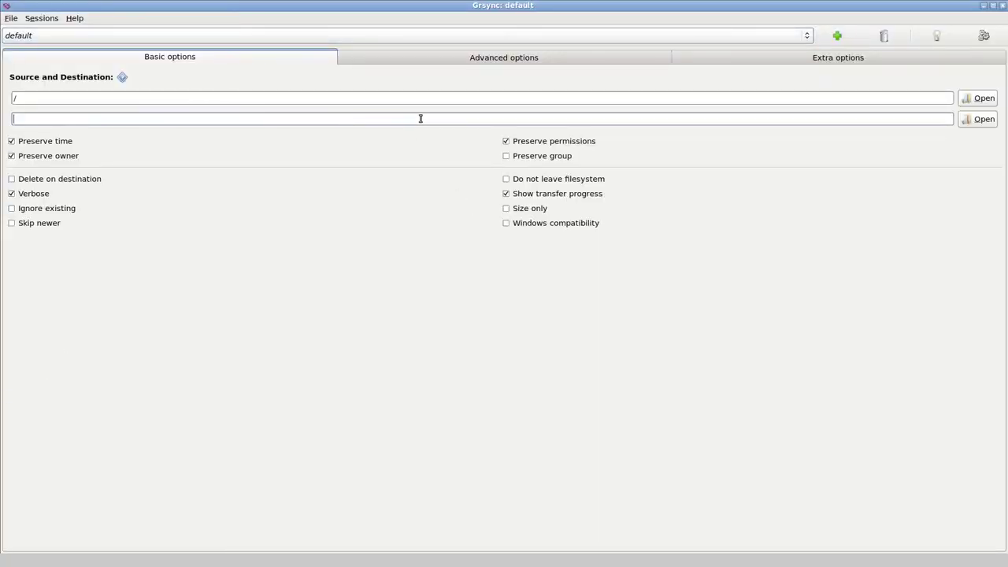
click(434, 97)
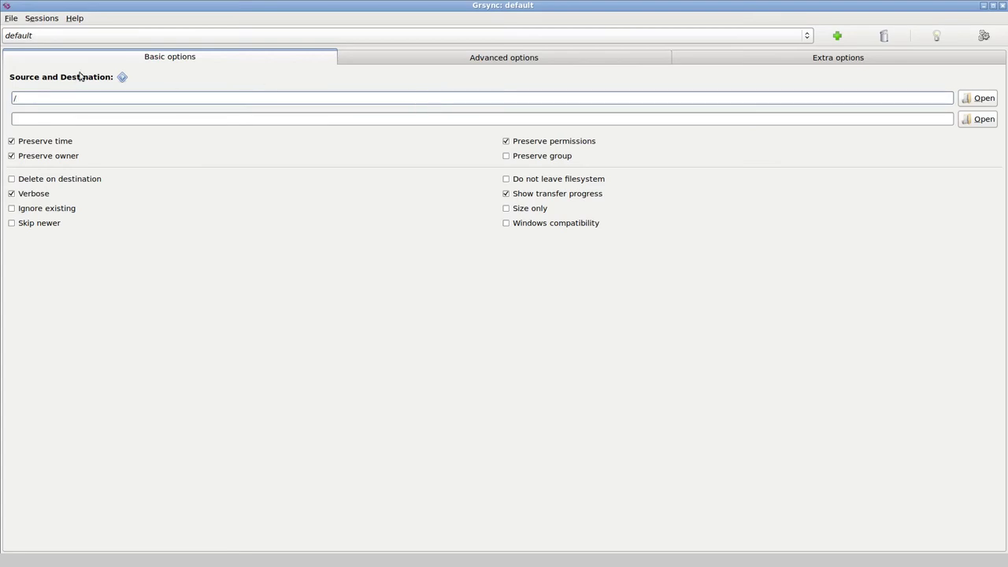
double_click(49, 98)
text(/)
- Choose the Grsync_DanielDesktopBackups share on DanielNAS as the destination folder
click(980, 120)
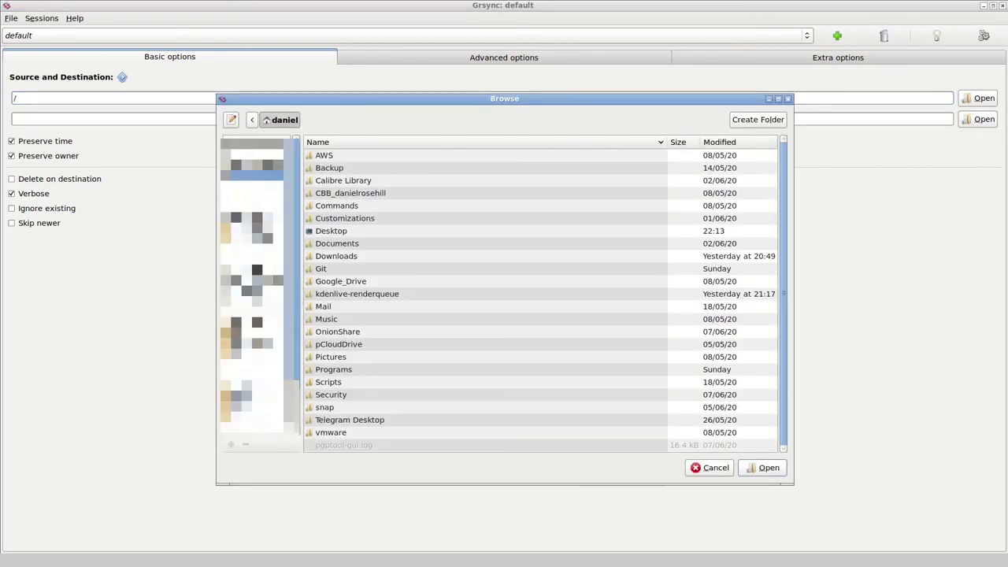
click(257, 272)
scroll(304, 408, down, 2)
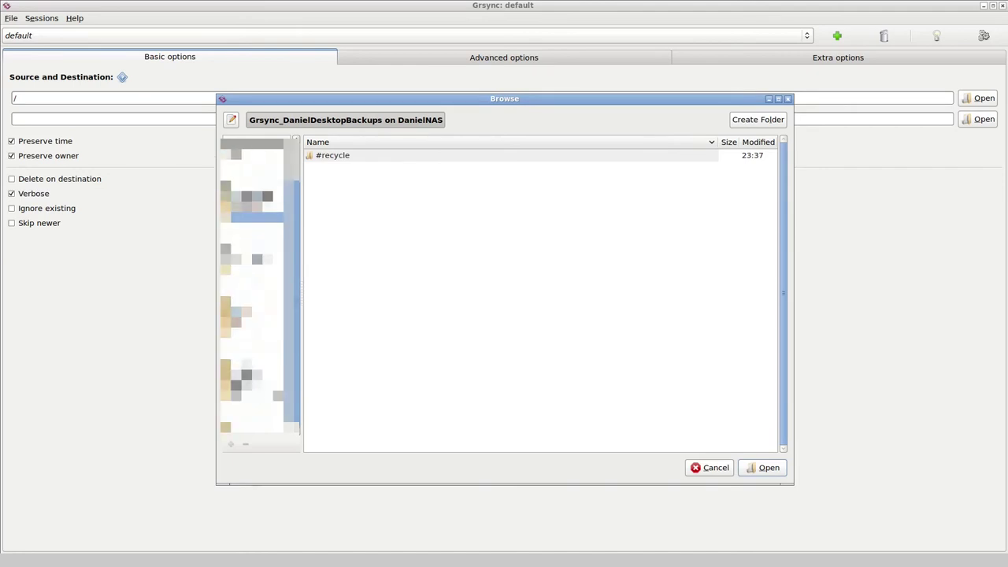
scroll(267, 406, up, 1)
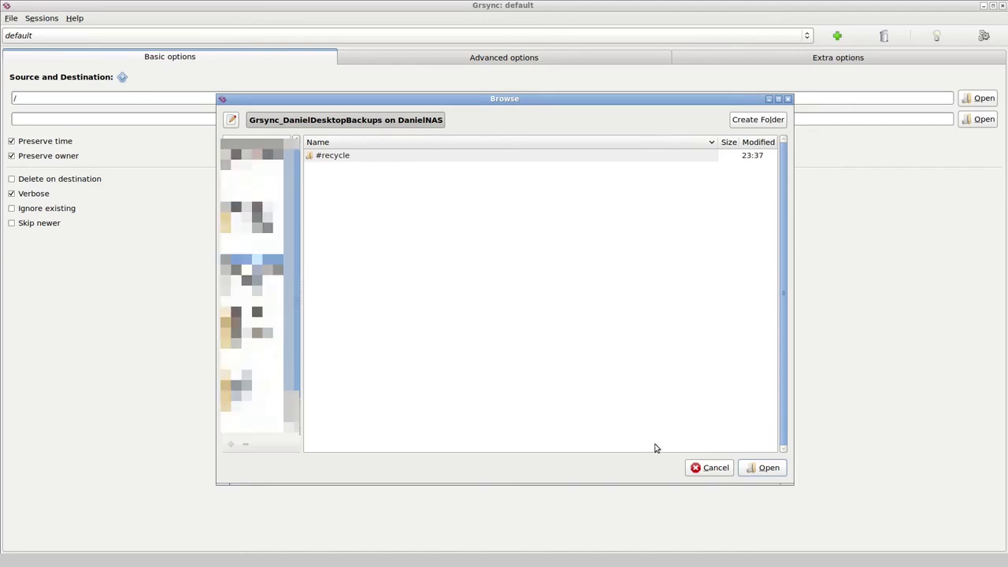
click(762, 467)
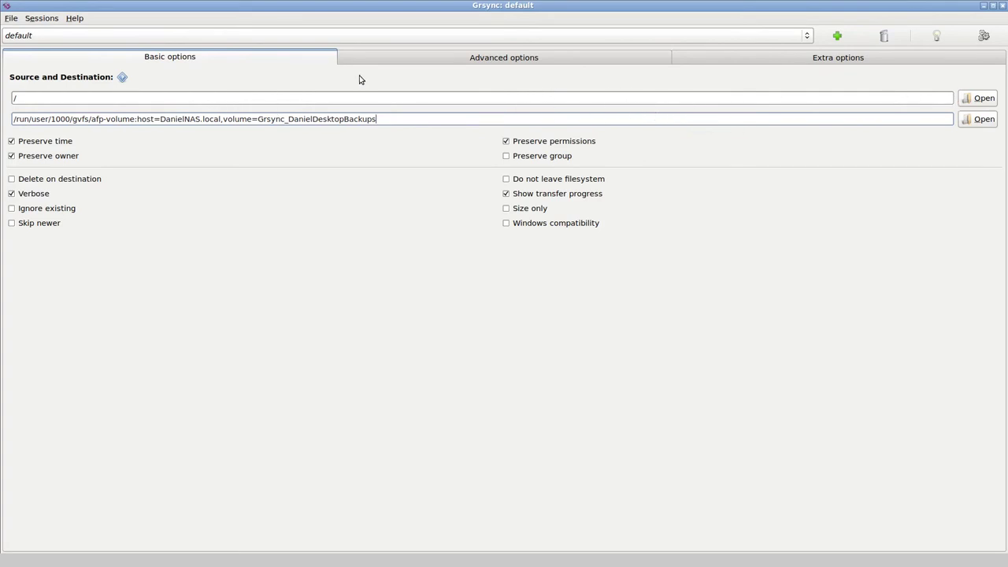
- Review the Advanced and Extra options, then display the session's equivalent rsync command line
click(469, 61)
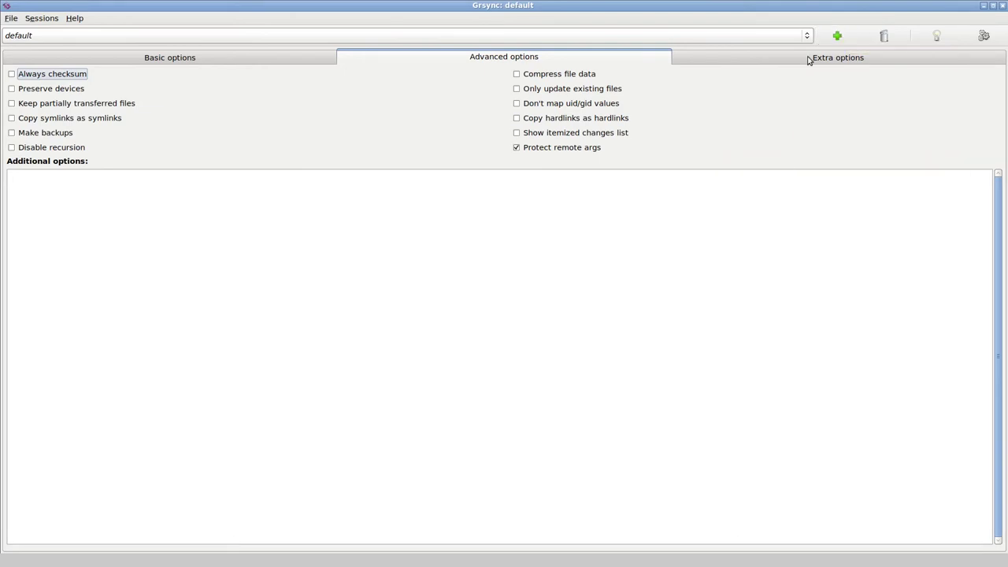
click(281, 63)
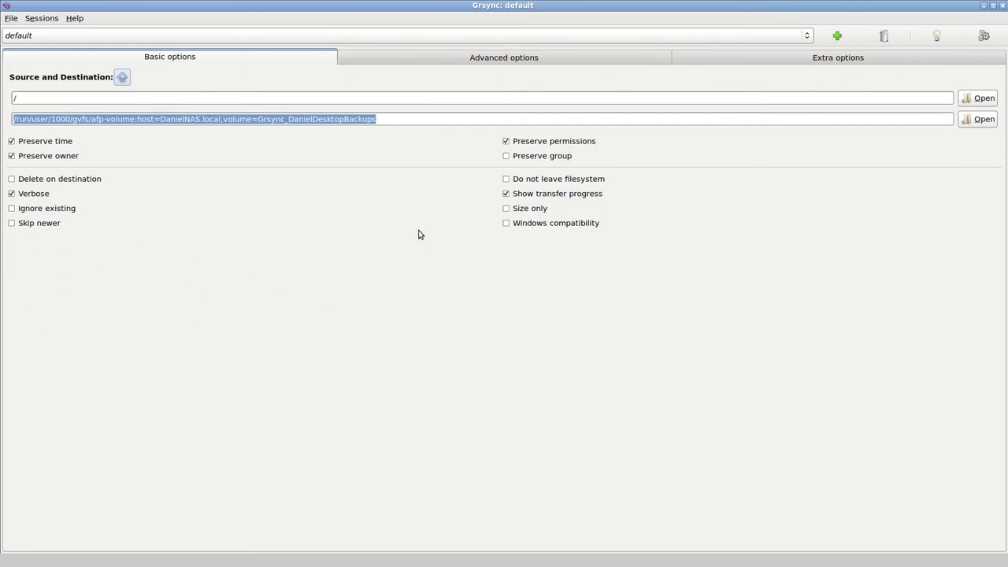
click(560, 60)
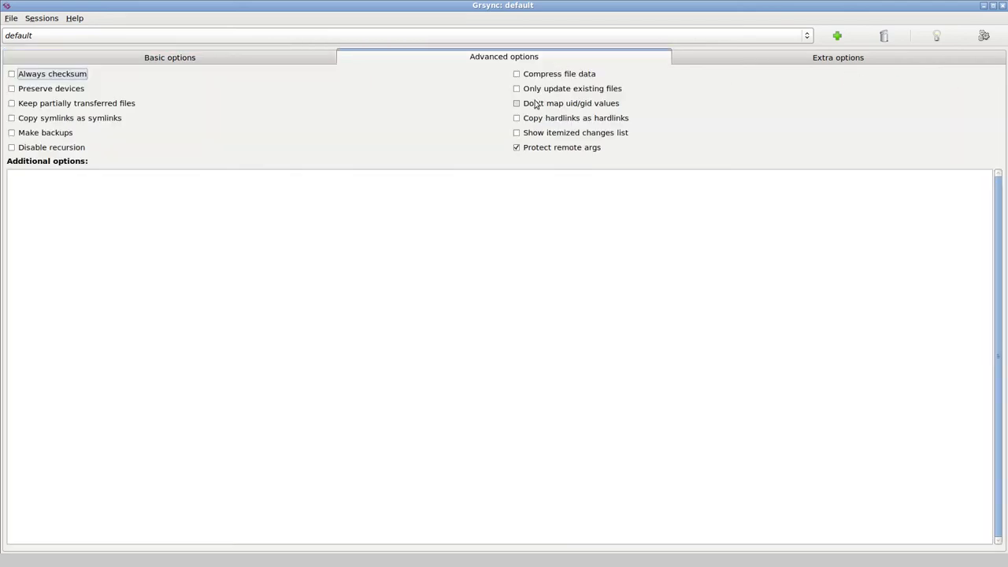
click(778, 63)
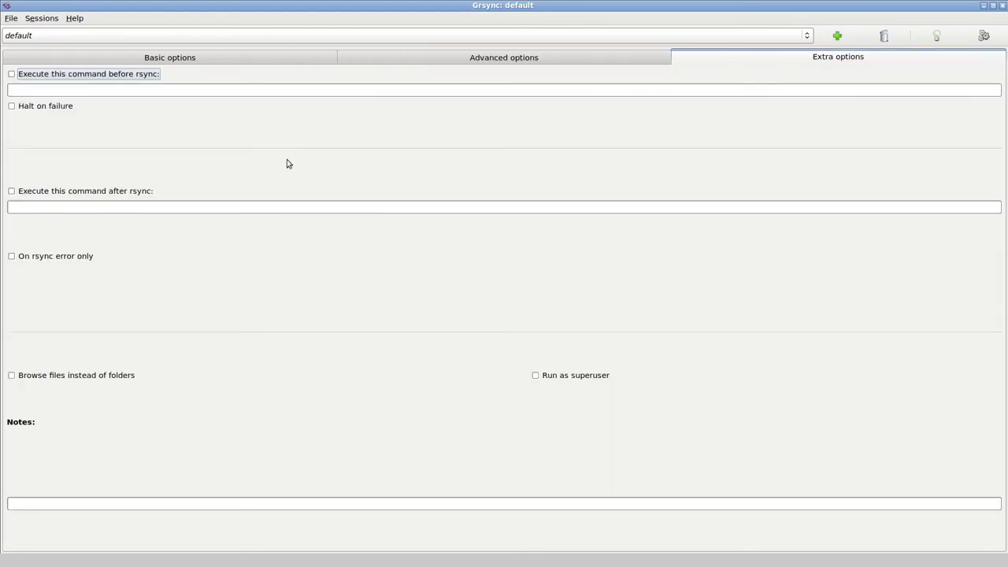
click(205, 60)
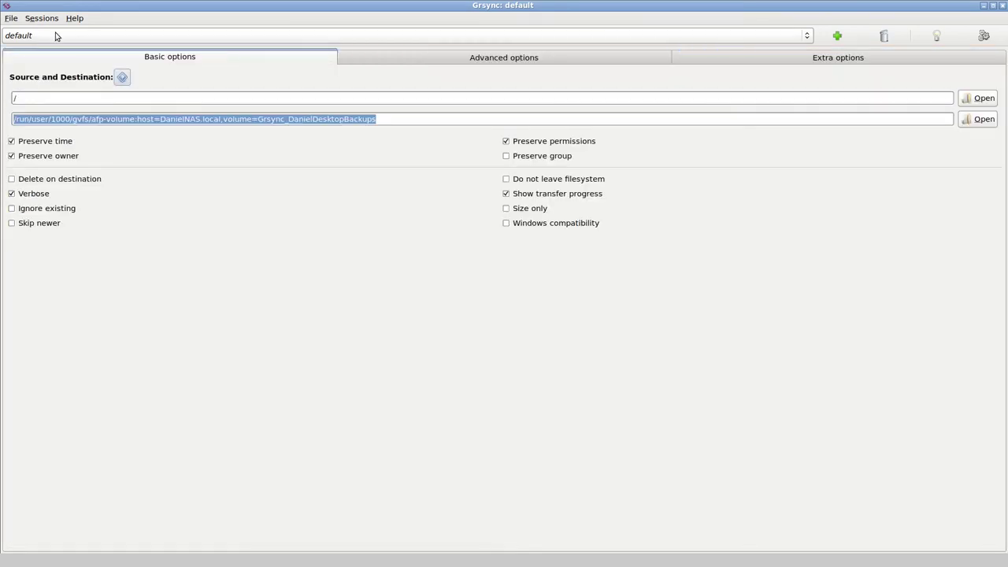
click(11, 19)
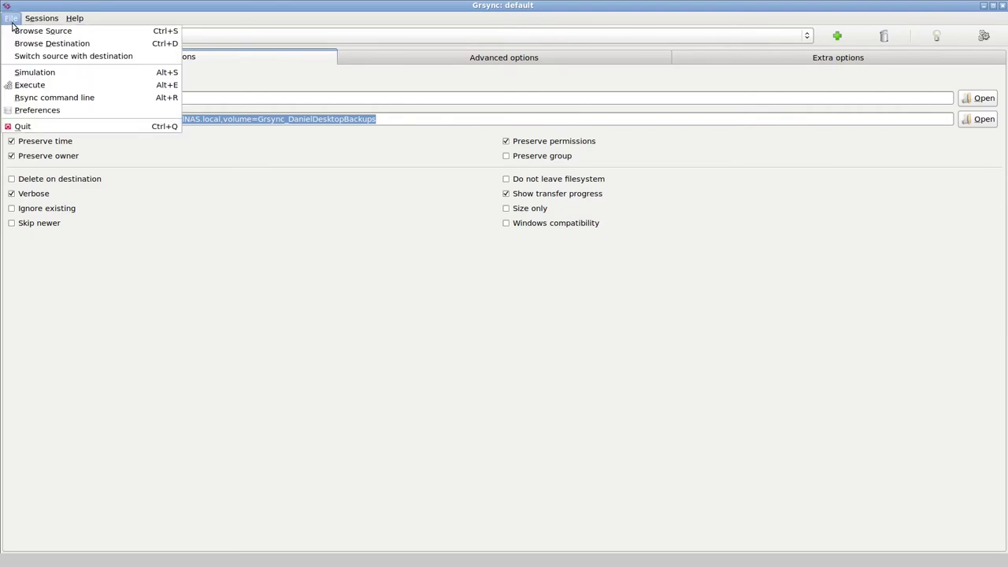
click(89, 101)
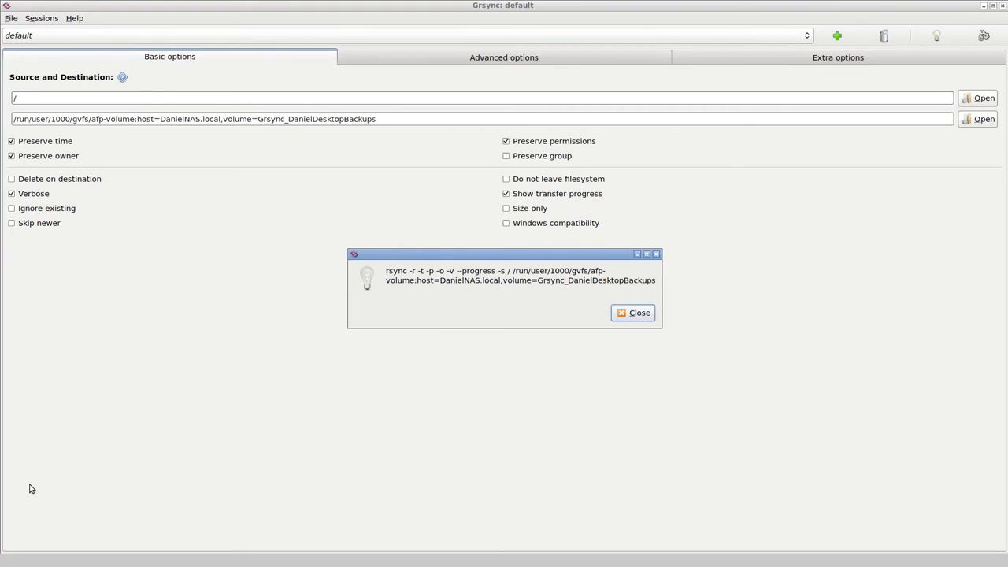
- Execute the backup of / to the NAS share and expand the Rsync output log
click(622, 314)
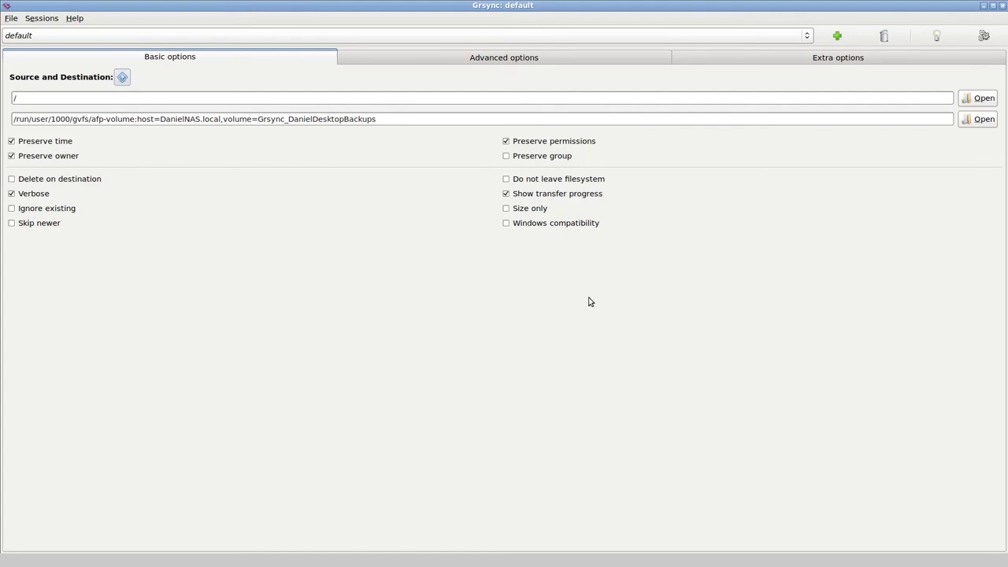
click(11, 18)
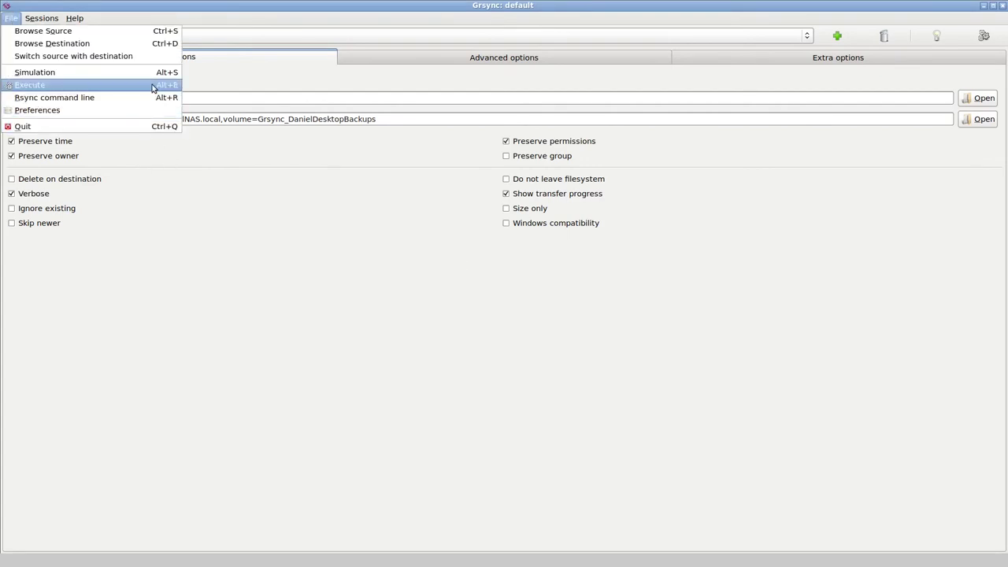
click(154, 88)
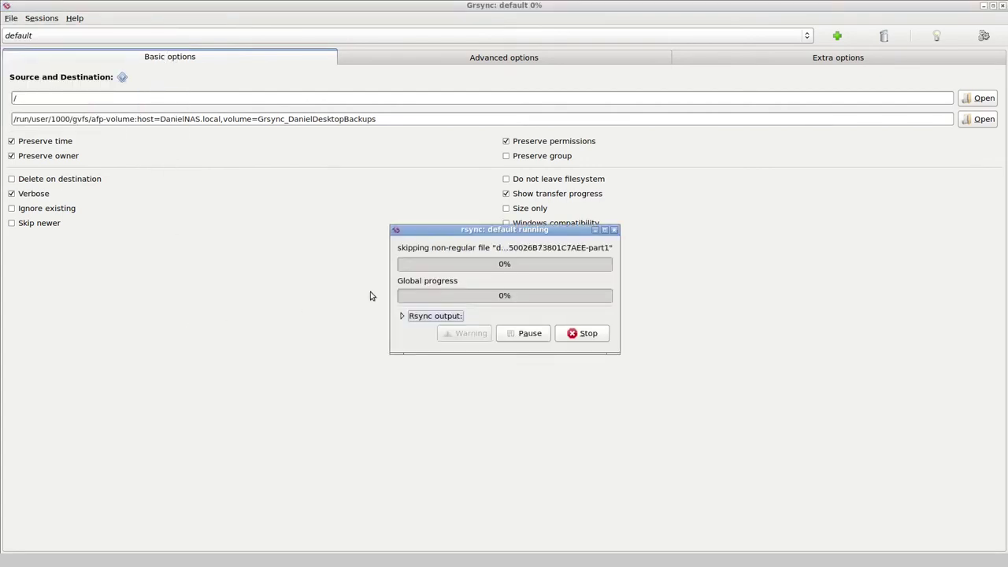
click(400, 316)
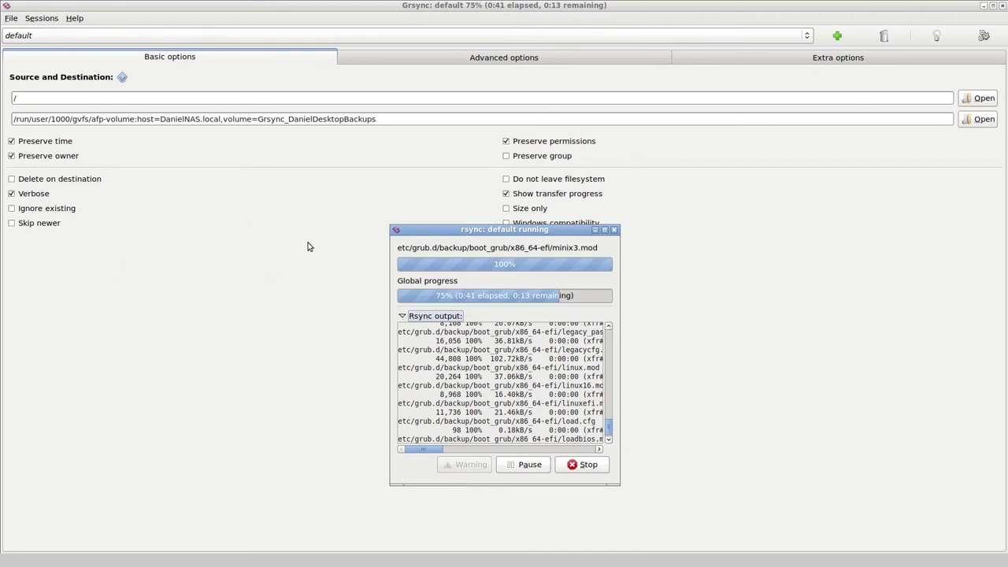
- In File Station, inspect the copied folders in Grsync_DanielDesktopBackups, then open boot with widened columns
click(984, 10)
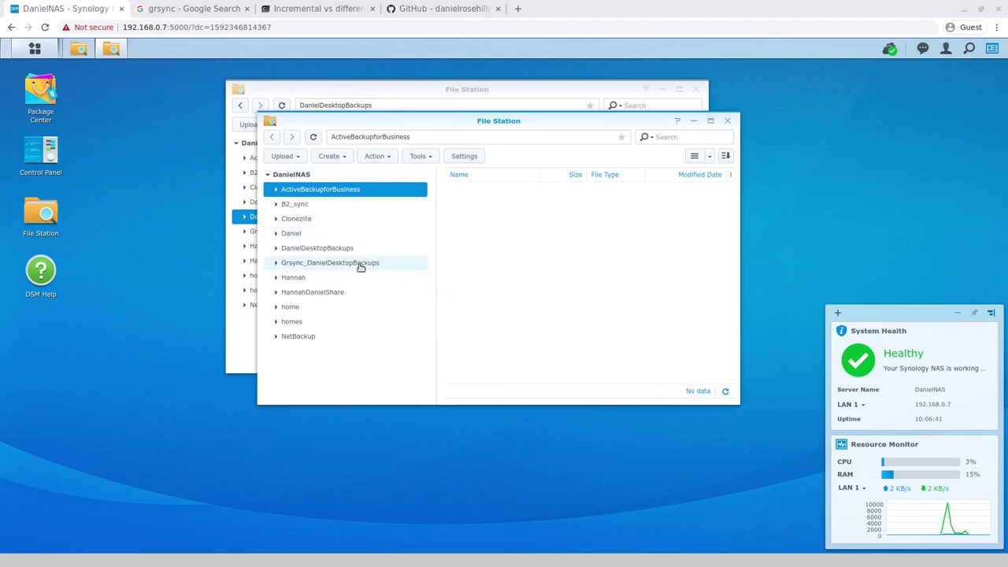
click(359, 265)
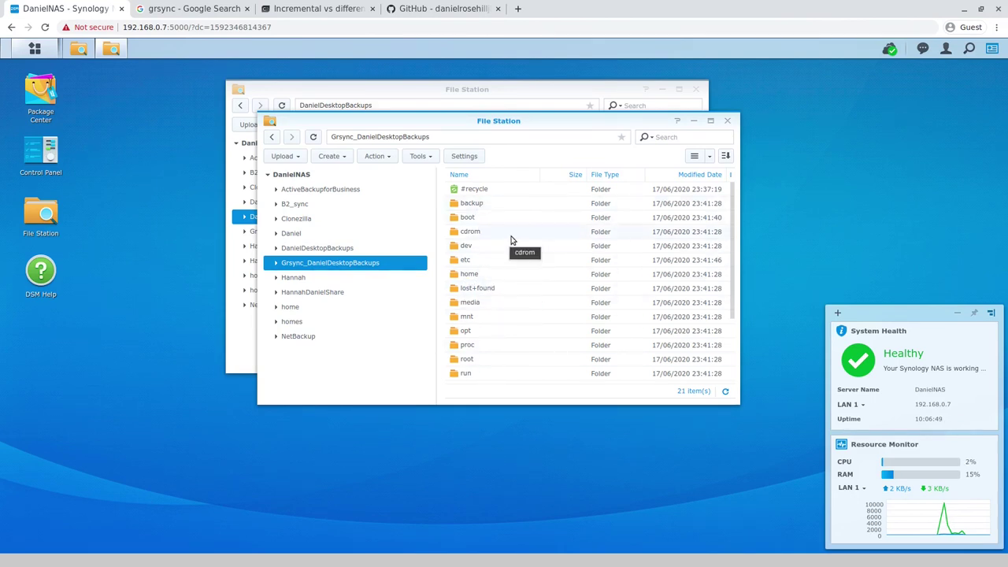
scroll(510, 240, down, 3)
scroll(510, 240, up, 3)
double_click(507, 204)
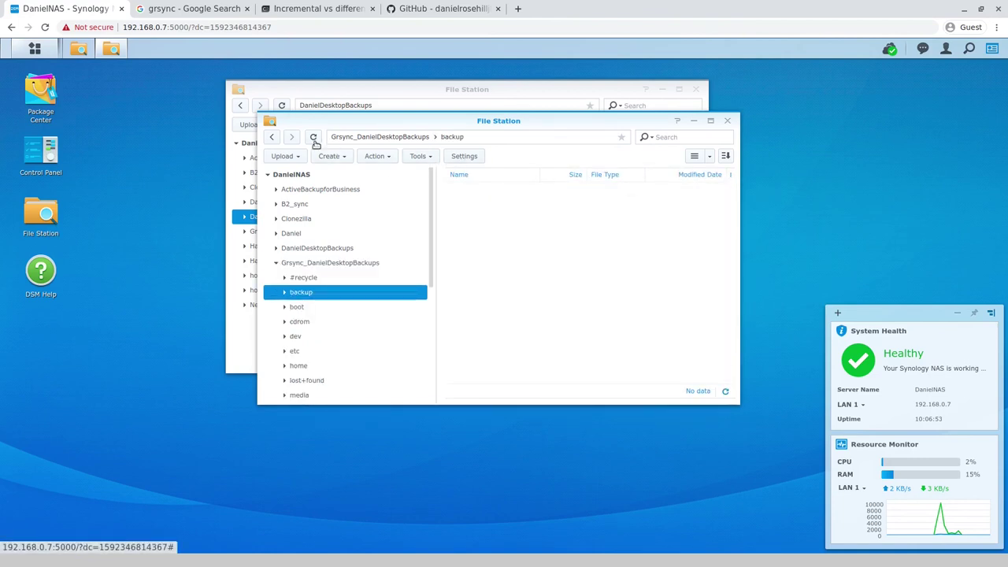
click(404, 138)
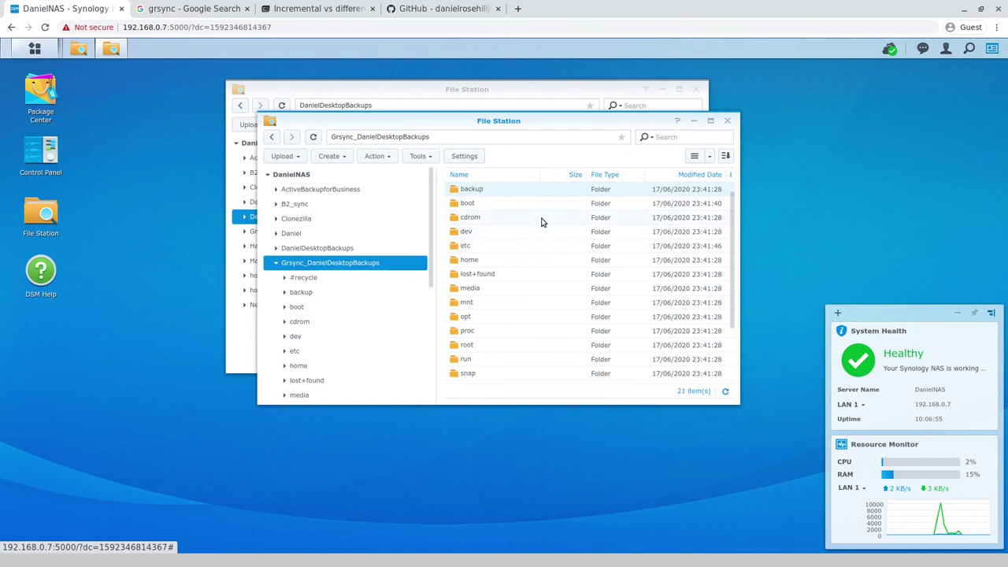
double_click(481, 203)
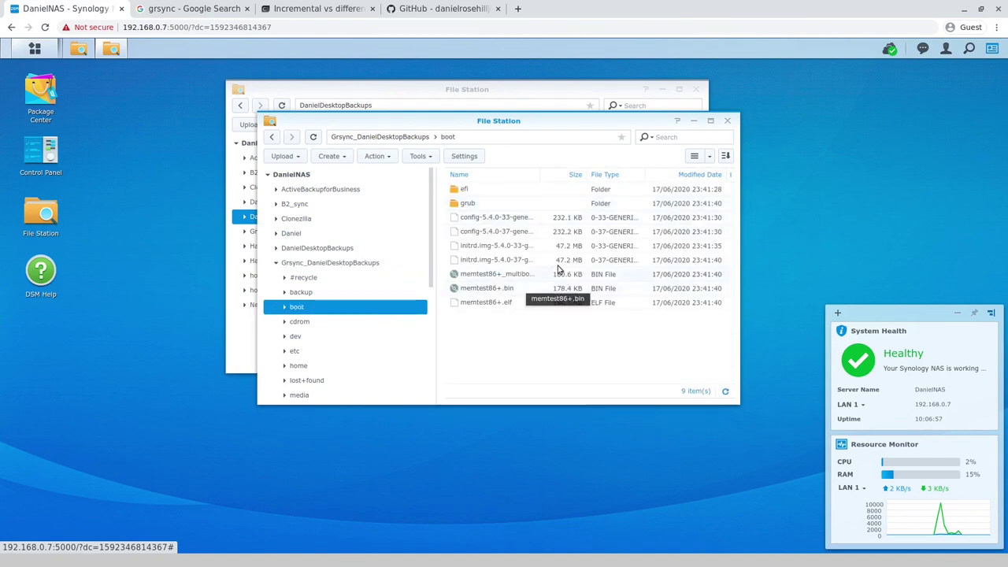
drag(540, 174, 616, 174)
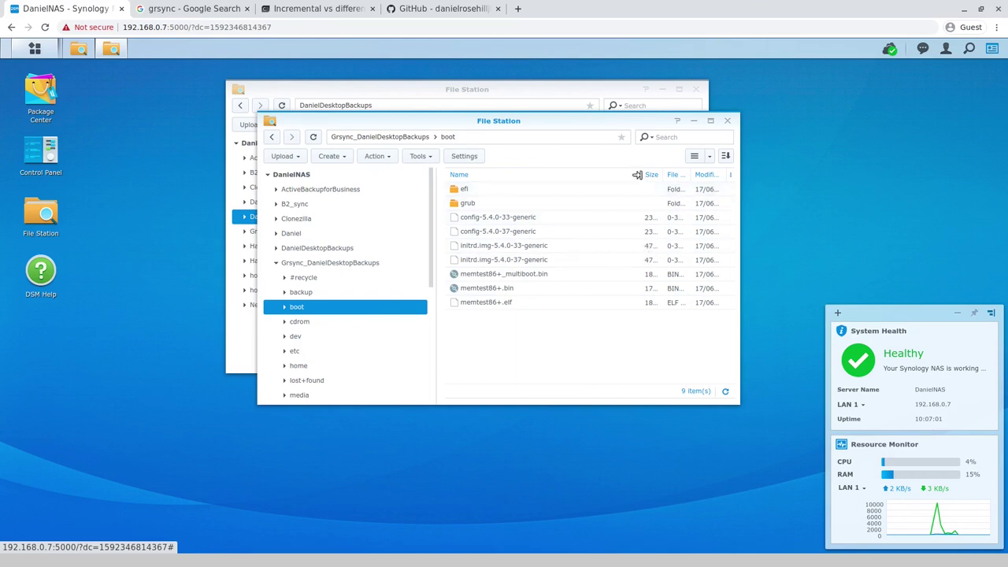
drag(635, 173, 597, 174)
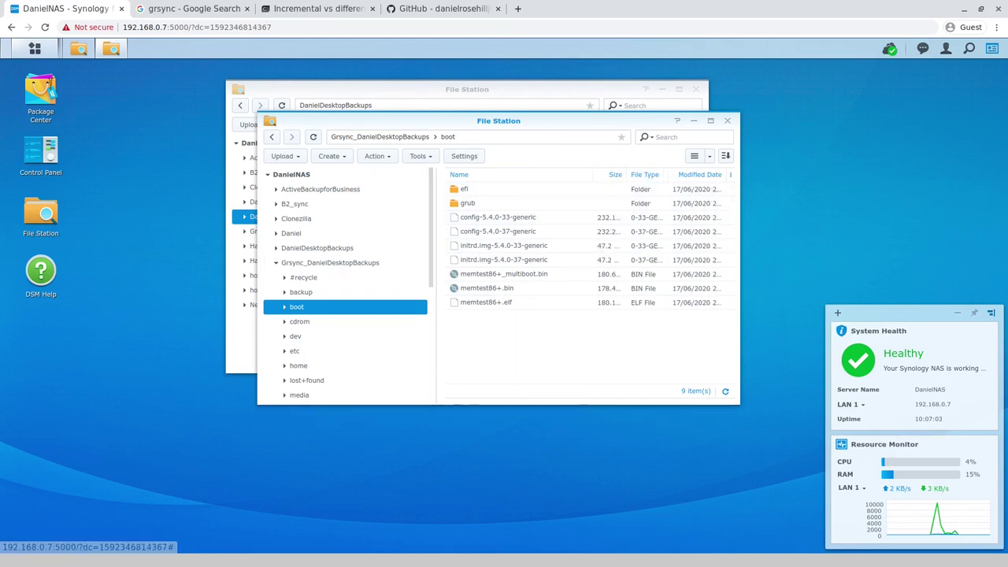